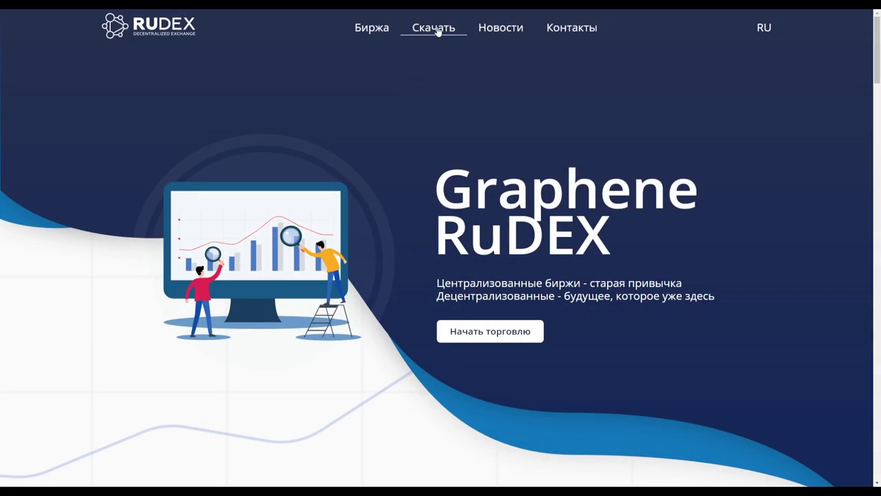
- Go to the exchange from the RuDEX home page and open the Создать аккаунт registration form
left_click(438, 30)
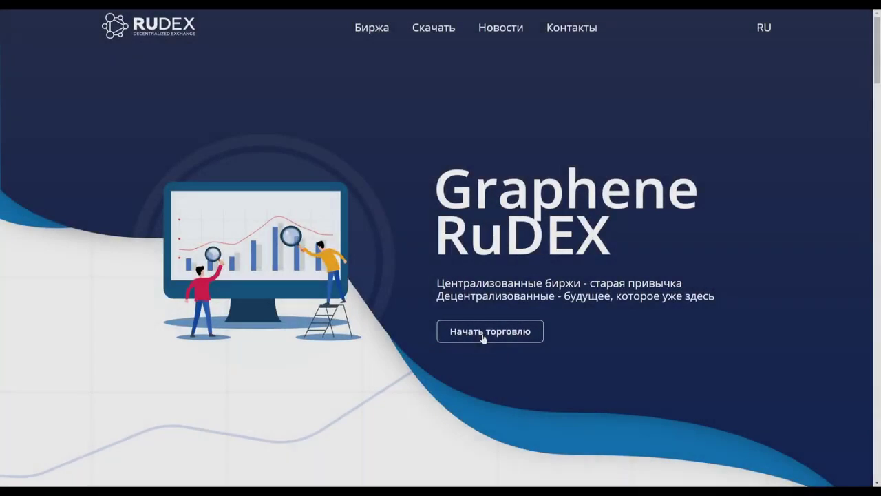
left_click(485, 338)
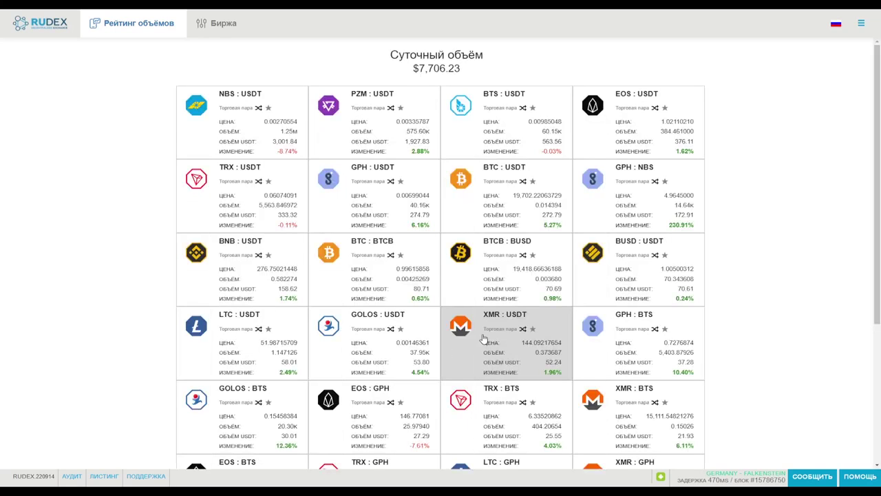
left_click(862, 23)
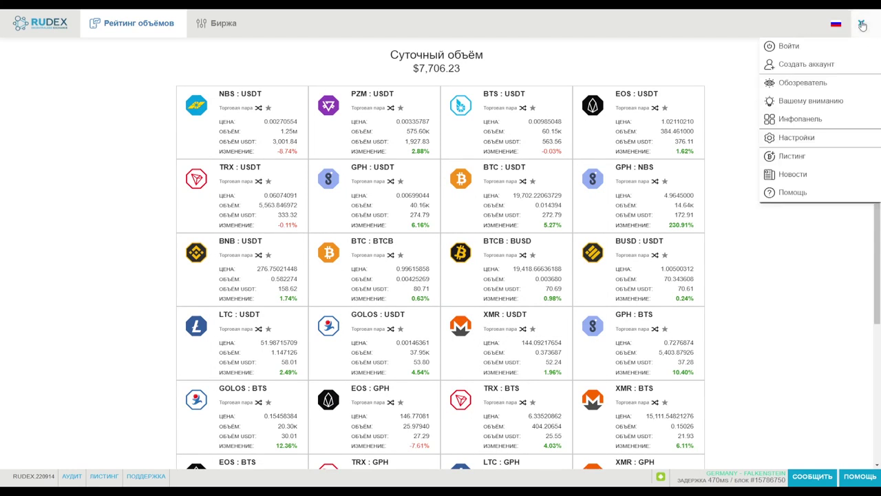
left_click(807, 65)
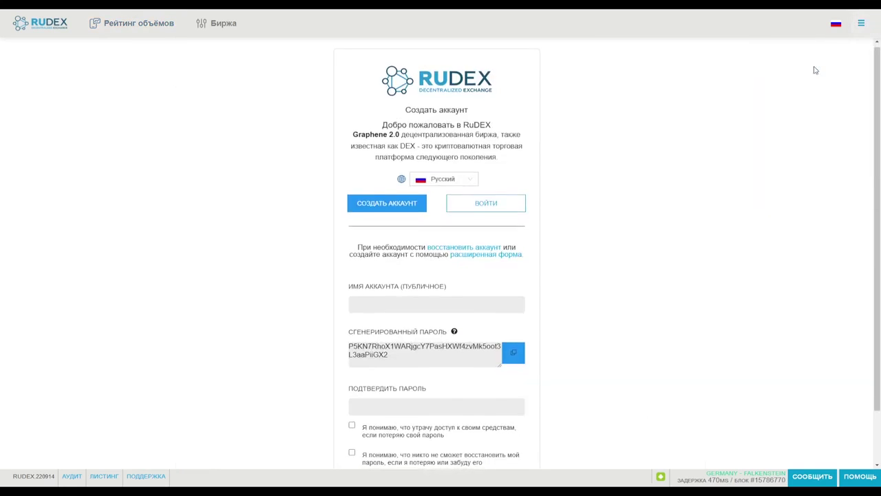
scroll(616, 126, "down", 1)
scroll(510, 157, "down", 1)
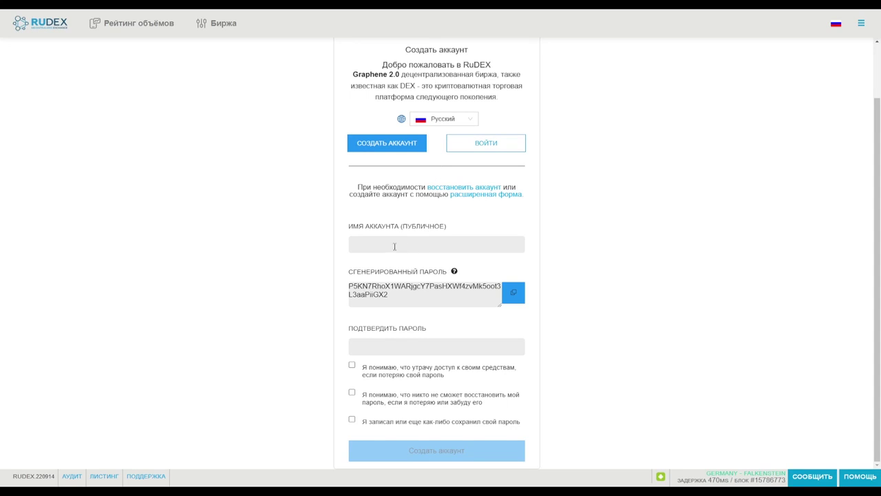
- Enter pzm-video as the public account name, trying it without the hyphen before restoring the hyphen
left_click(358, 246)
type("p4m")
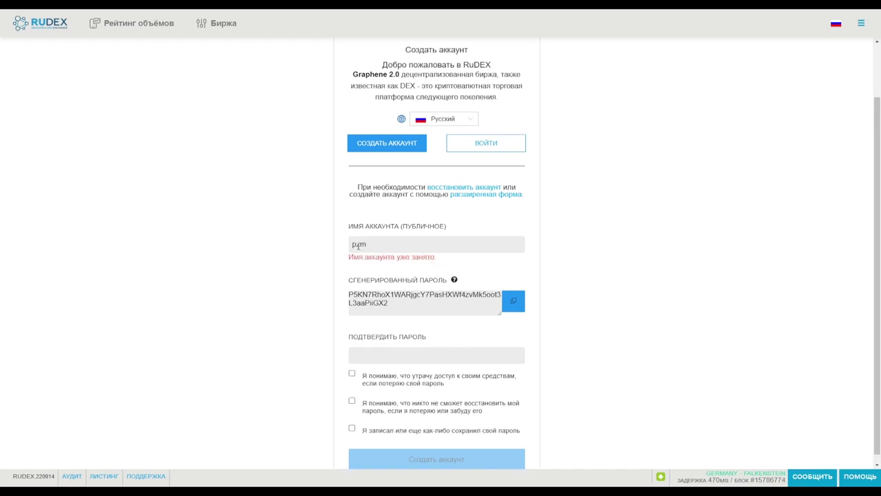
type("-vid")
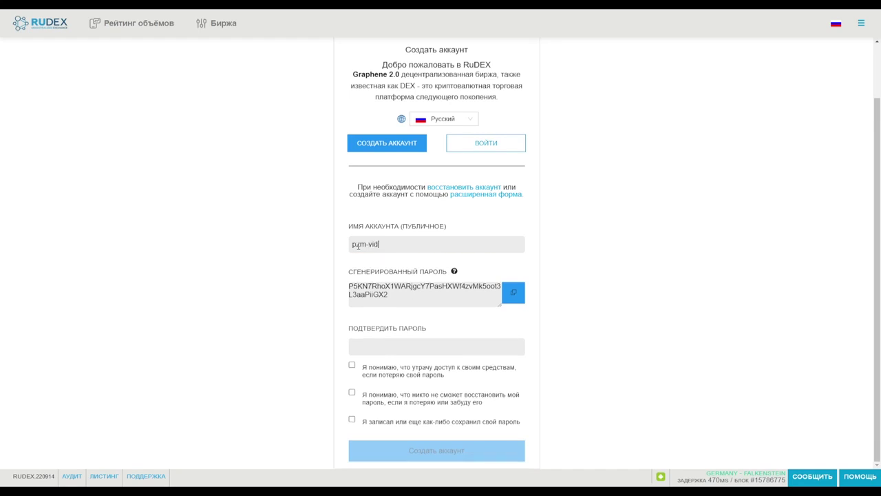
type("eo")
left_click(366, 246)
key("BackSpace")
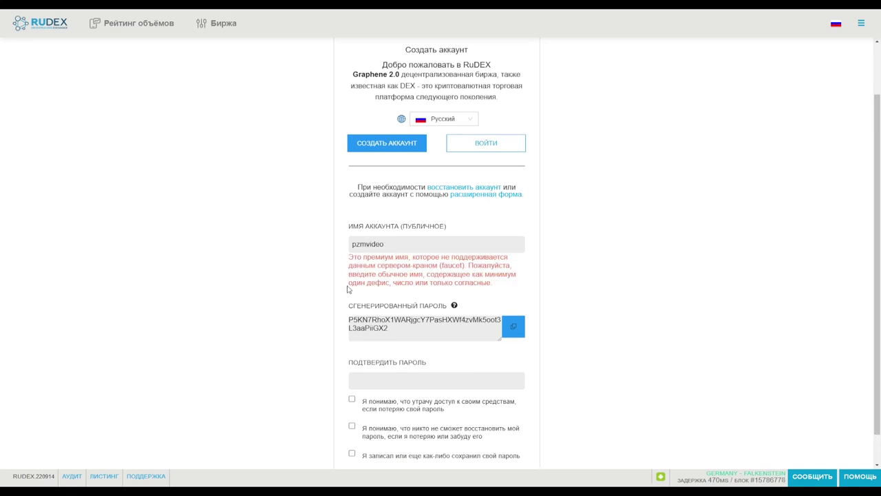
type("-")
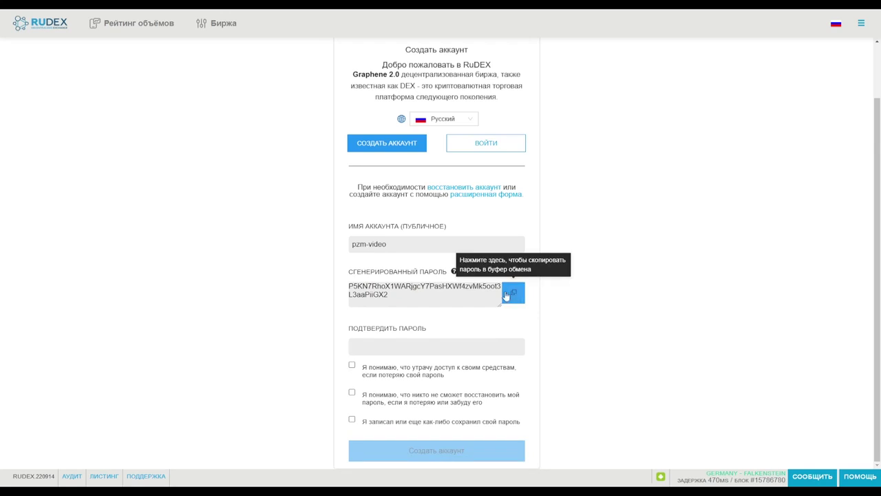
- Confirm the generated password by pasting it, accept all three password acknowledgements and create the account
mouse_move(454, 273)
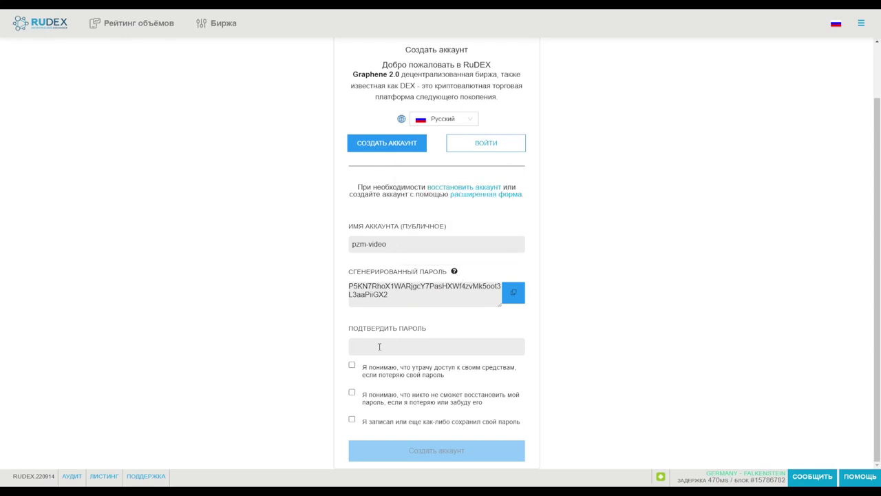
key("ctrl+v")
left_click(352, 365)
left_click(352, 392)
left_click(351, 420)
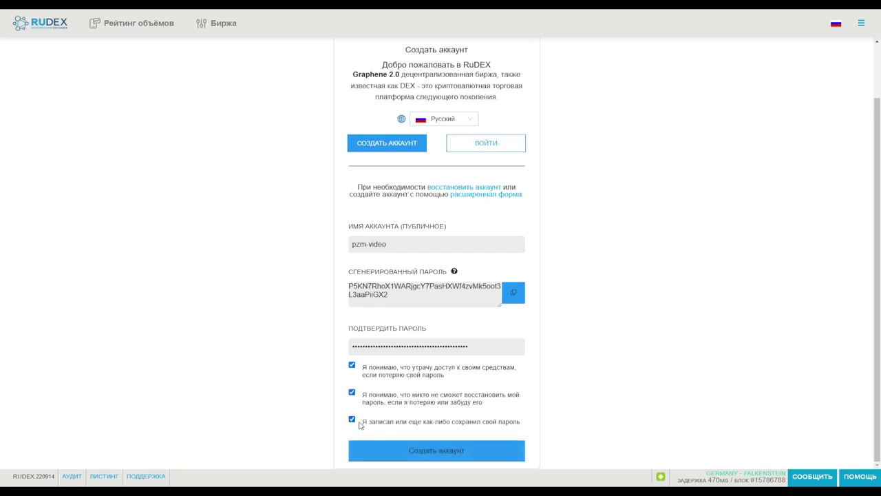
left_click(452, 451)
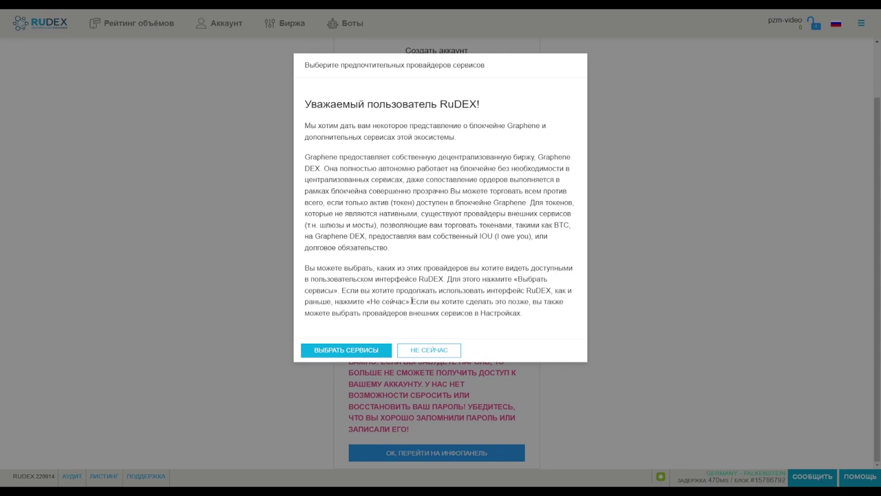
- Decline the service provider selection and complete the backup step by showing the account password and continuing to the info panel
left_click(414, 352)
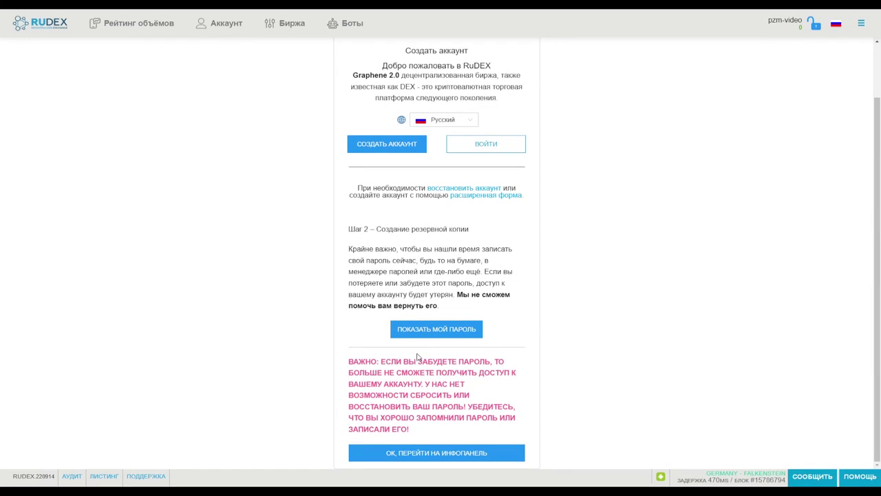
left_click(433, 331)
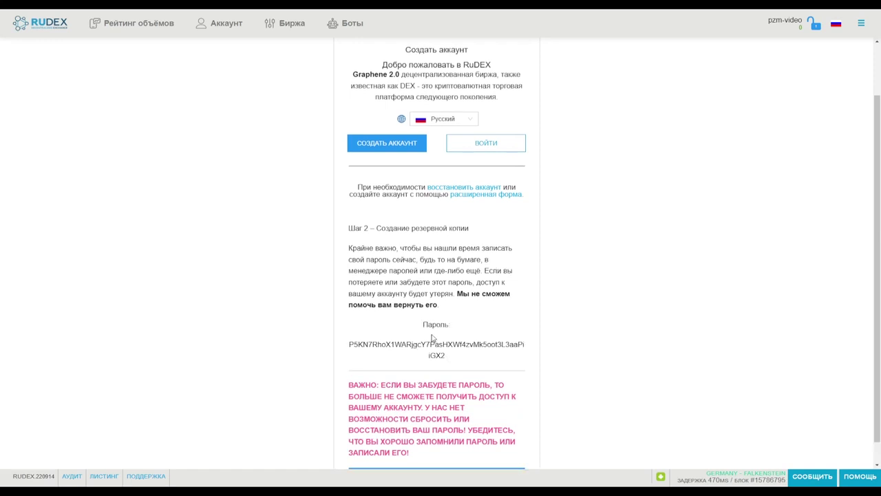
scroll(433, 341, "down", 1)
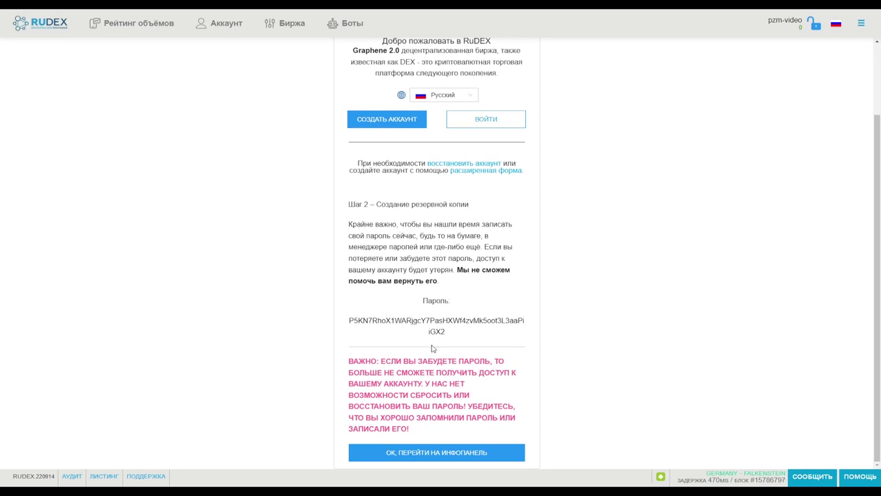
left_click(432, 453)
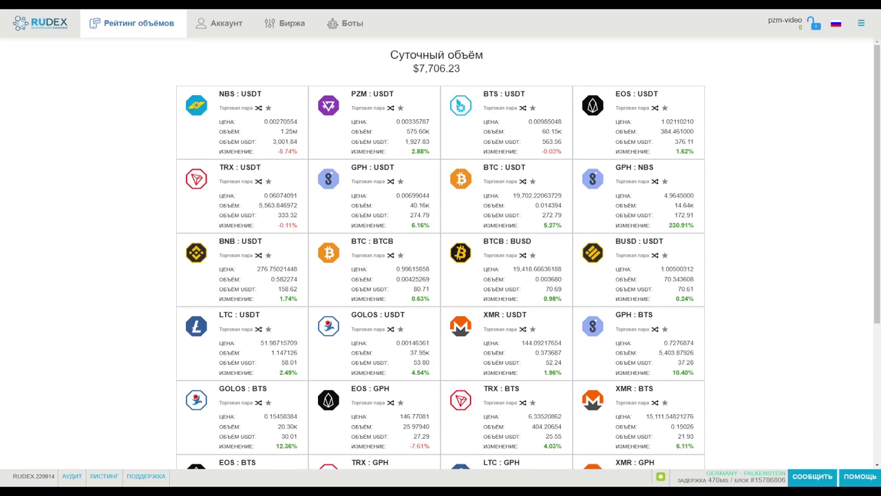
- Lock the wallet and log back in to the pzm-video account with the account password
left_click(814, 25)
left_click(813, 28)
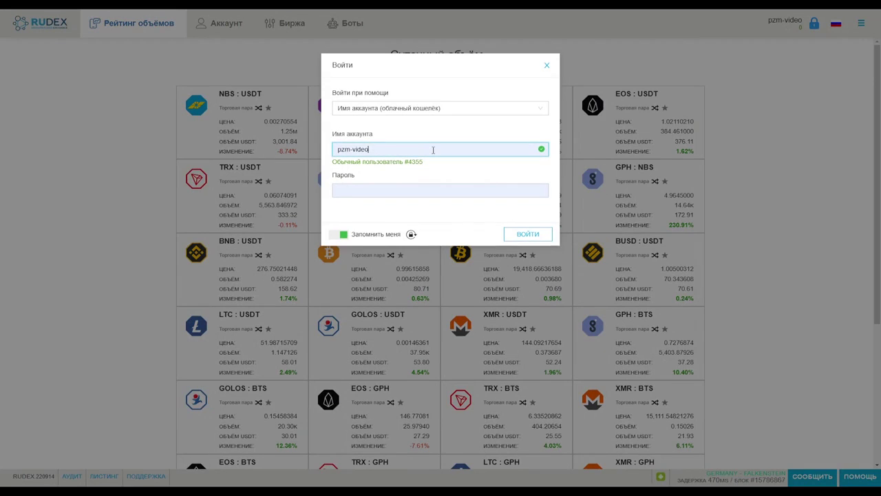
left_click(525, 234)
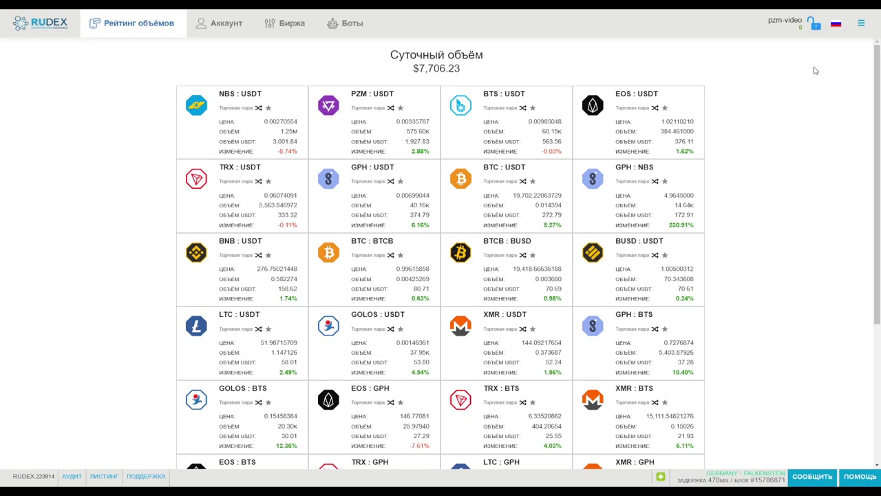
- Open the general settings and set the preferred unit of account to USDT
left_click(837, 28)
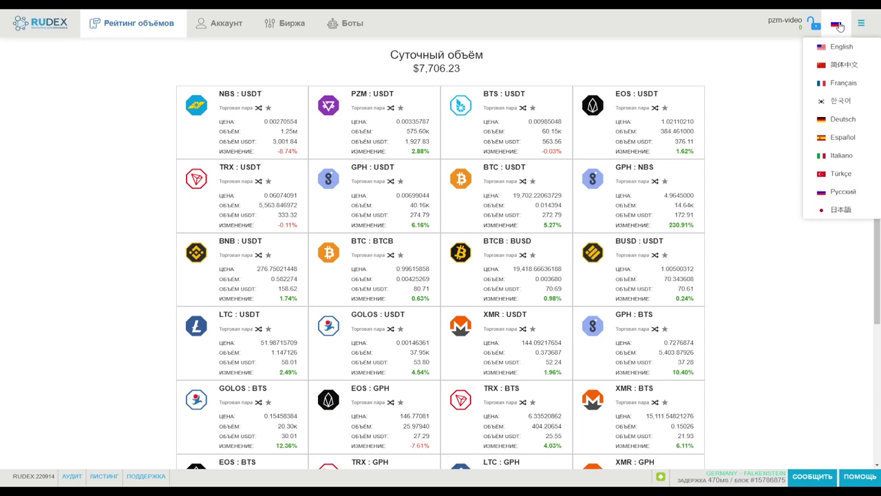
left_click(861, 24)
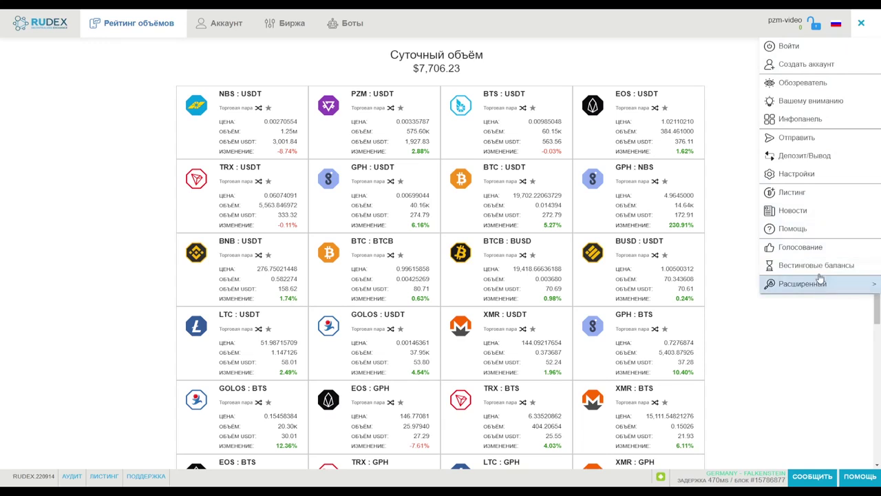
left_click(796, 174)
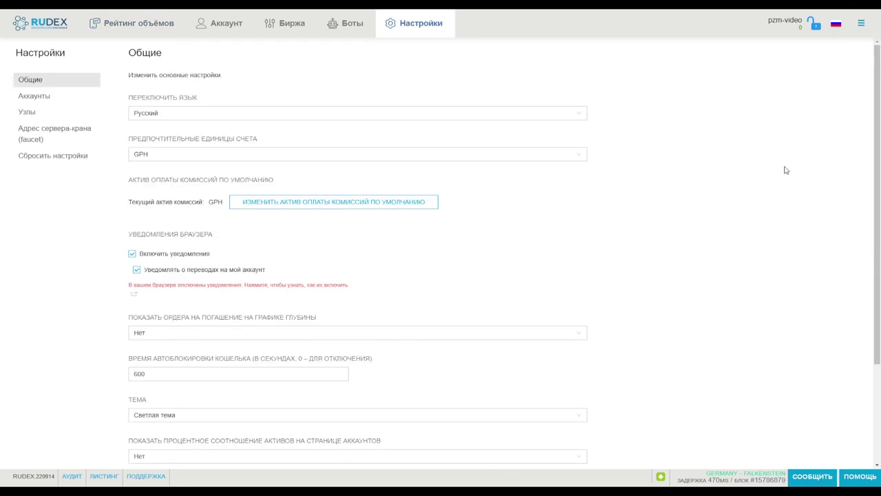
left_click(166, 161)
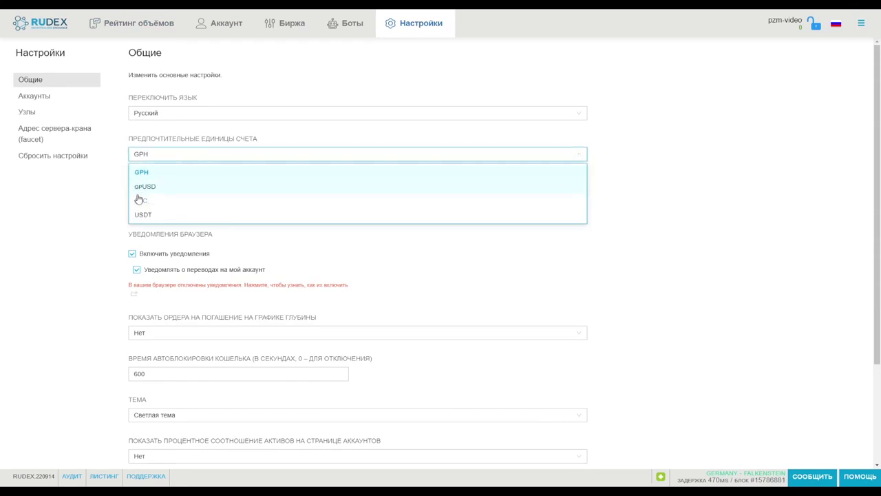
left_click(140, 219)
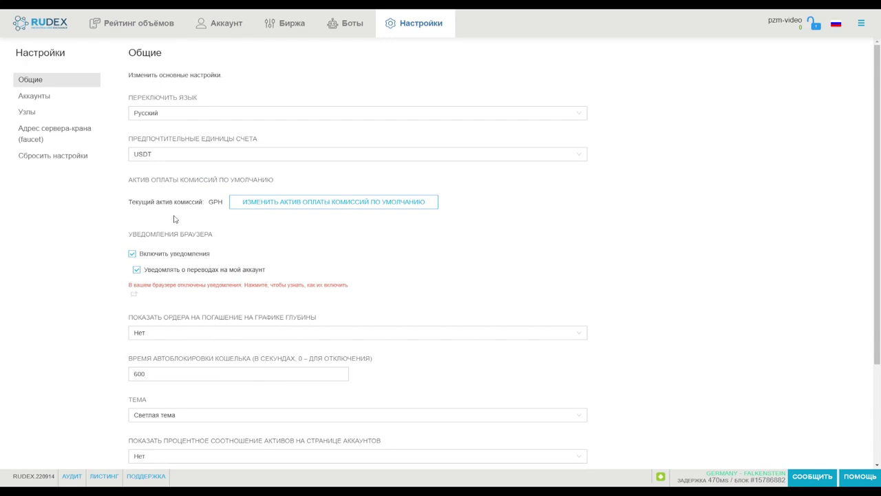
- Check the choice of default fee payment asset without changing it, and set the interface theme to Тёмная тема
left_click(347, 204)
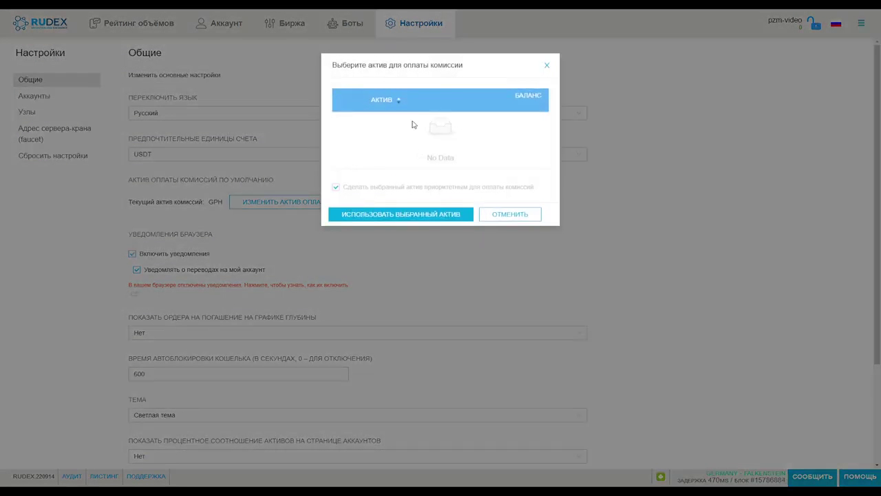
left_click(497, 217)
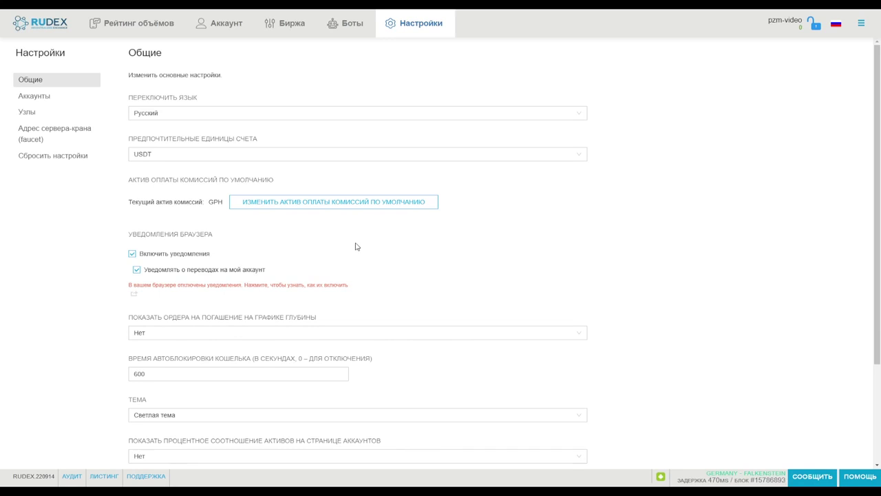
scroll(357, 247, "down", 3)
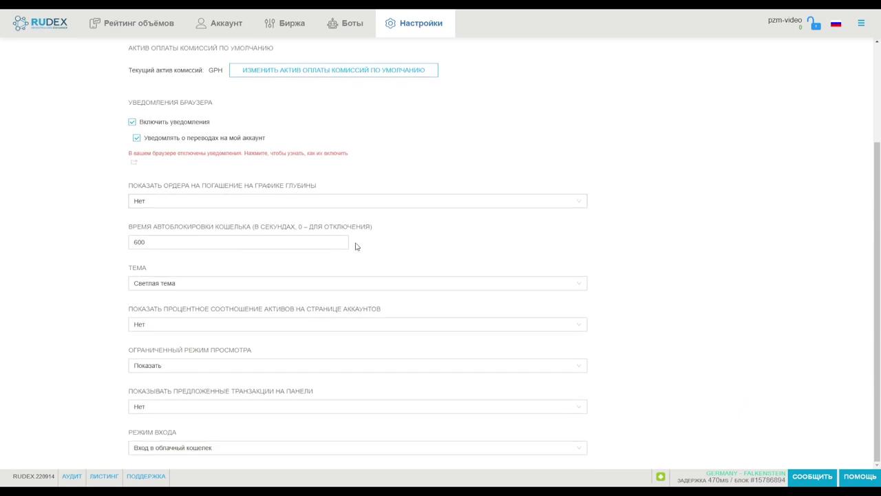
left_click(332, 286)
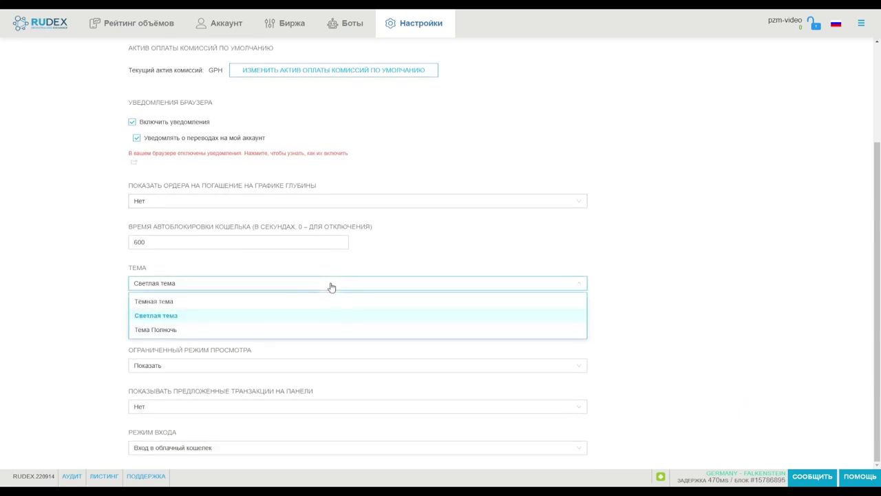
left_click(315, 303)
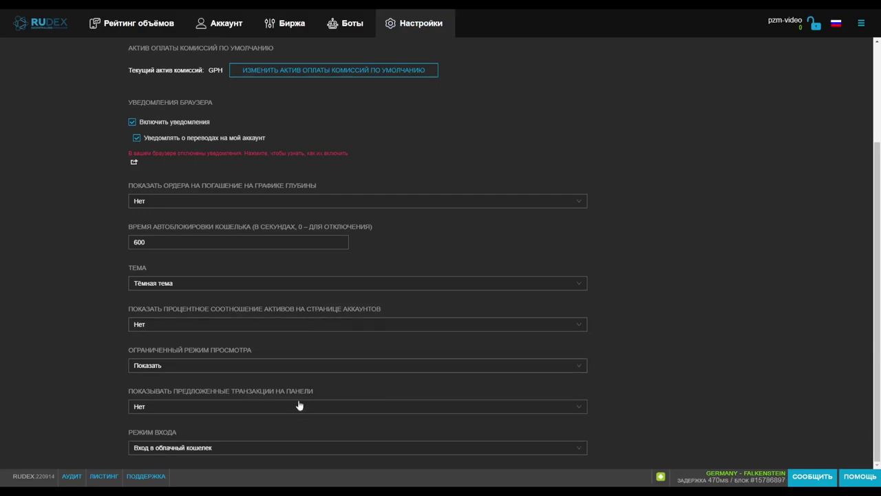
- Review the remaining settings sections in turn: Аккаунты, Узлы, Адрес сервера-крана (faucet) and Сбросить настройки
scroll(297, 413, "up", 3)
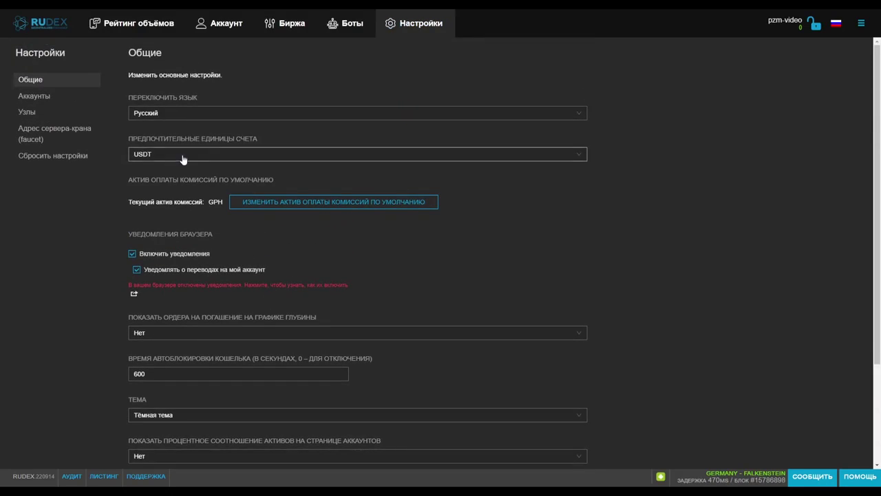
left_click(51, 100)
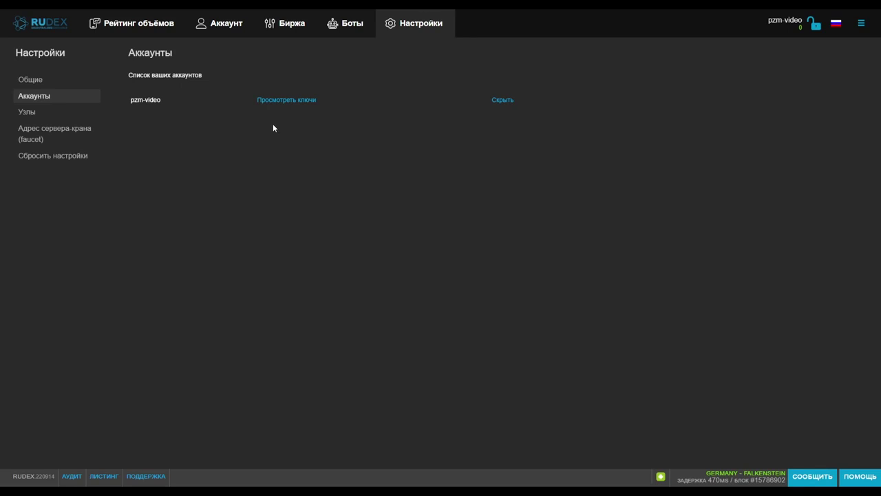
left_click(27, 113)
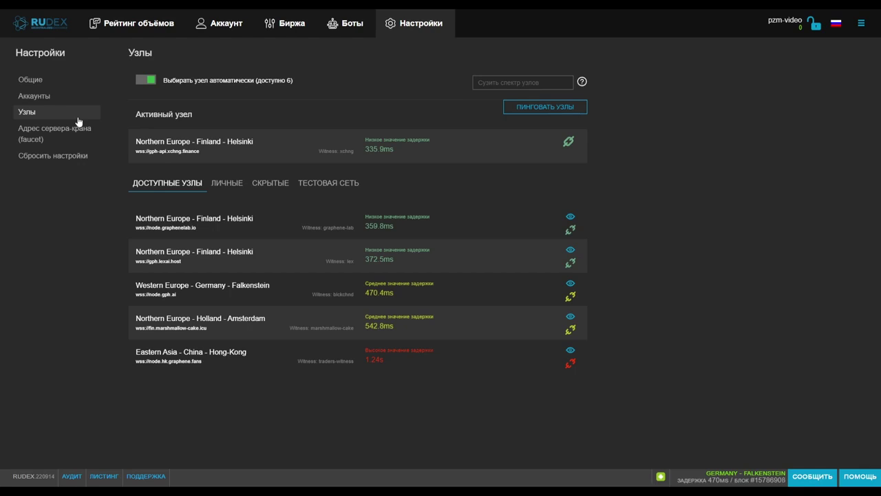
left_click(35, 133)
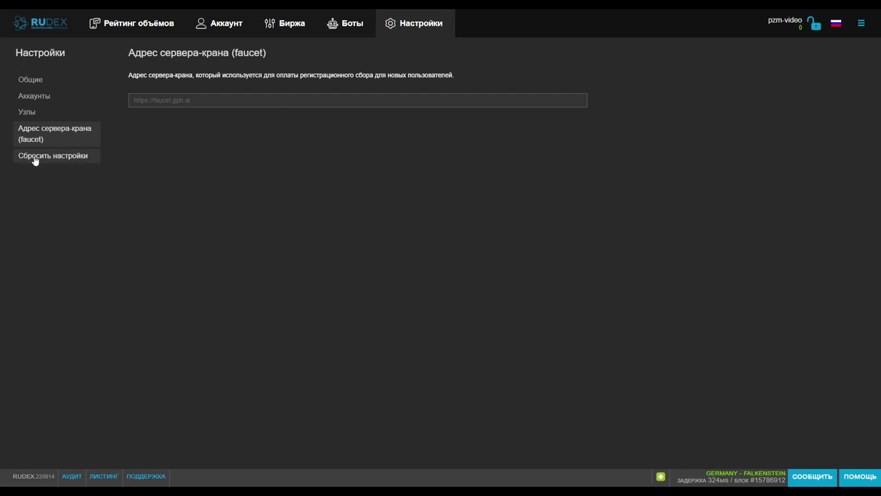
left_click(35, 160)
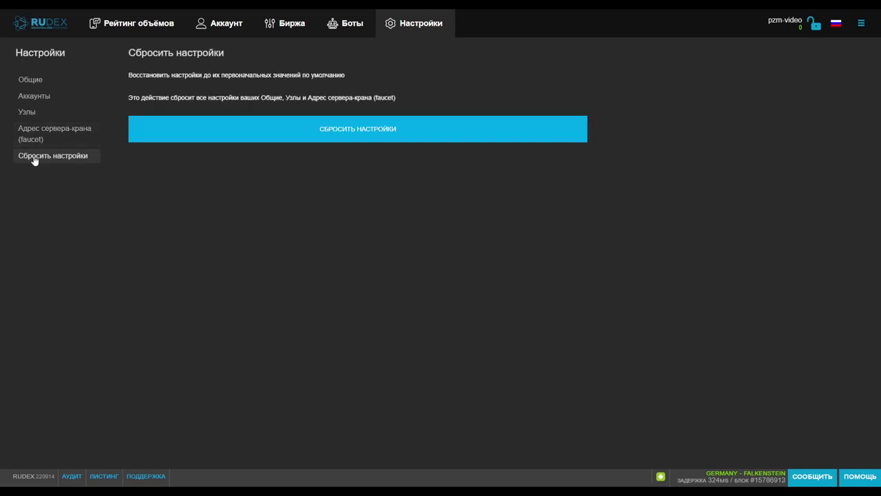
- Review the account's Портфель, Открытые ордера, Маржинальные позиции and Активность sections in turn
left_click(231, 24)
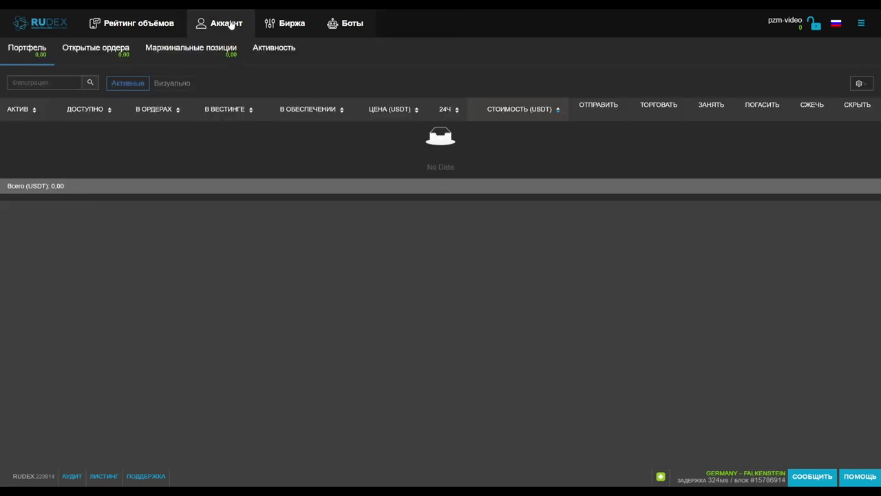
left_click(79, 58)
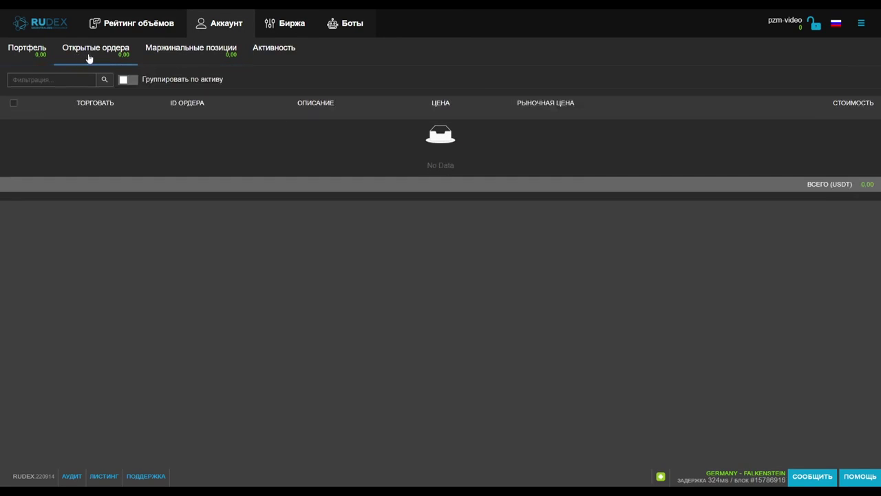
left_click(212, 55)
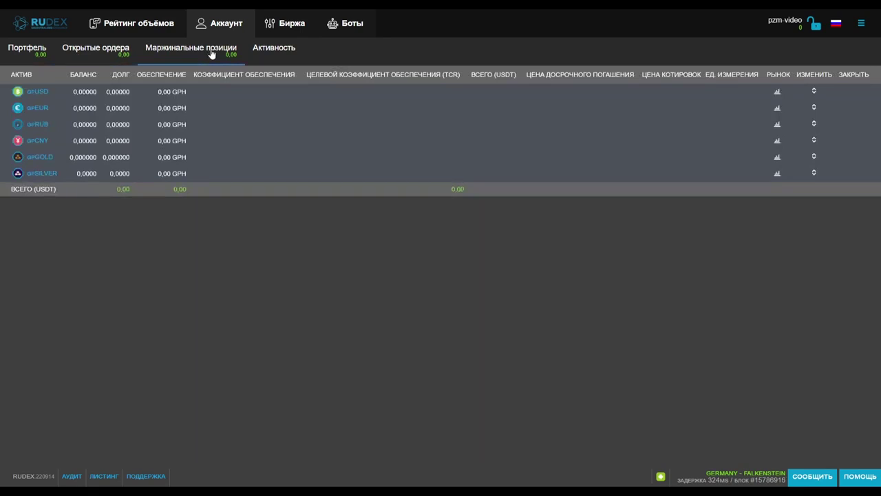
left_click(286, 52)
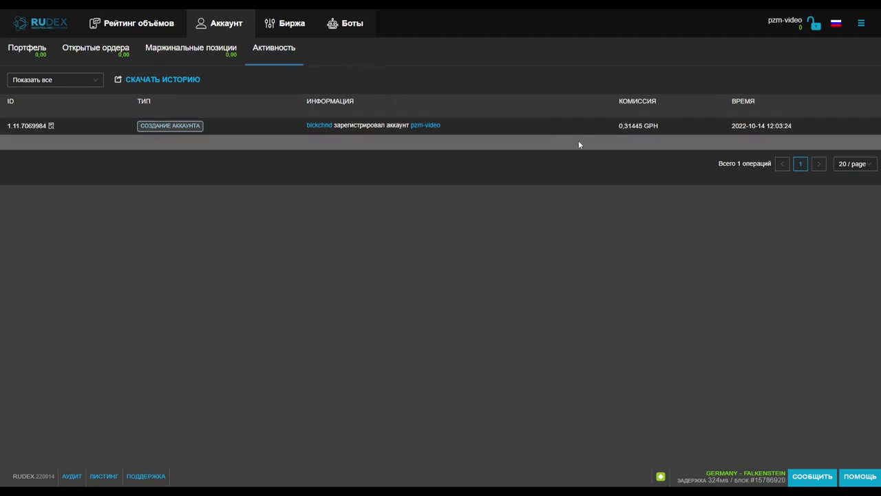
mouse_move(657, 127)
- Open the Листинг section and examine the whole crowdfunding progress list of coins awaiting listing
left_click(102, 479)
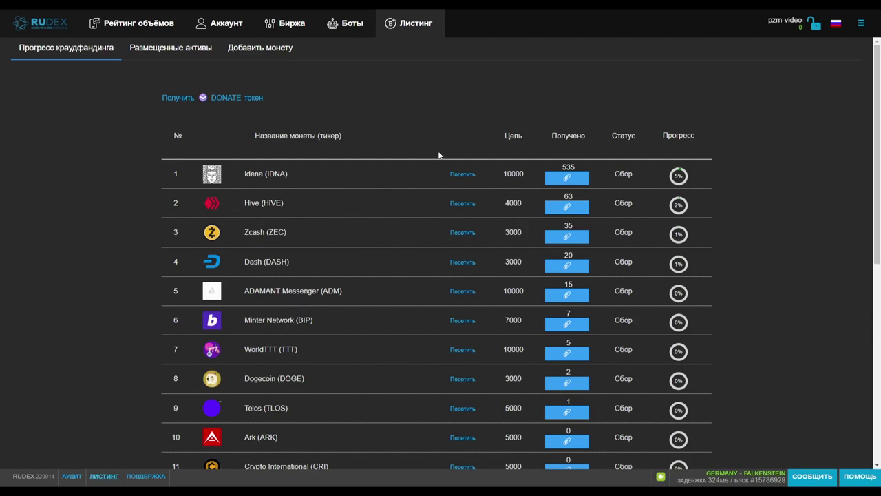
scroll(438, 153, "down", 1)
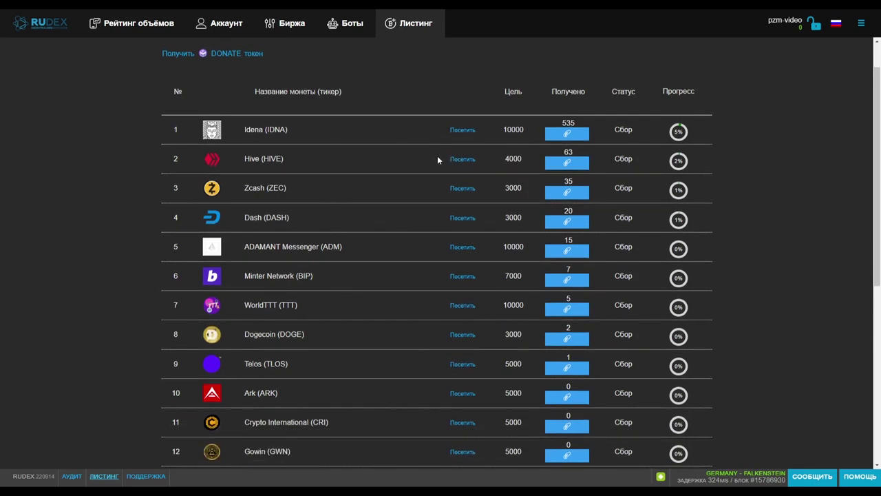
scroll(438, 158, "down", 1)
scroll(438, 159, "down", 1)
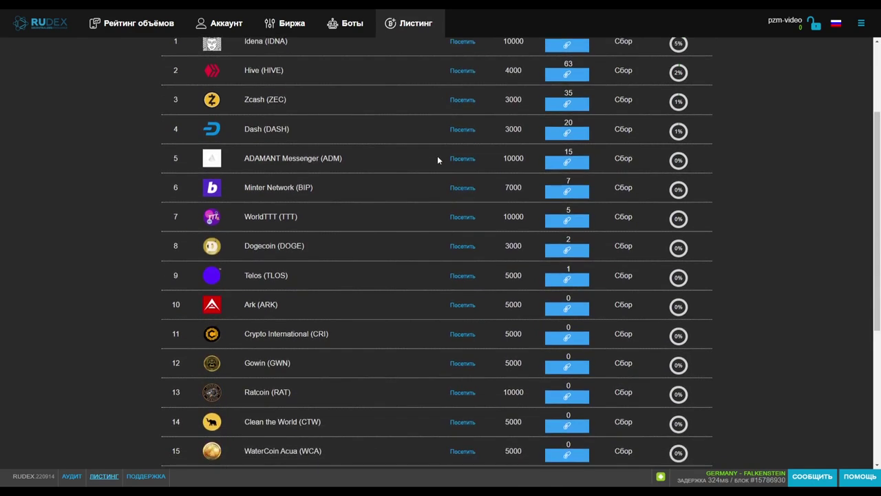
scroll(437, 160, "down", 1)
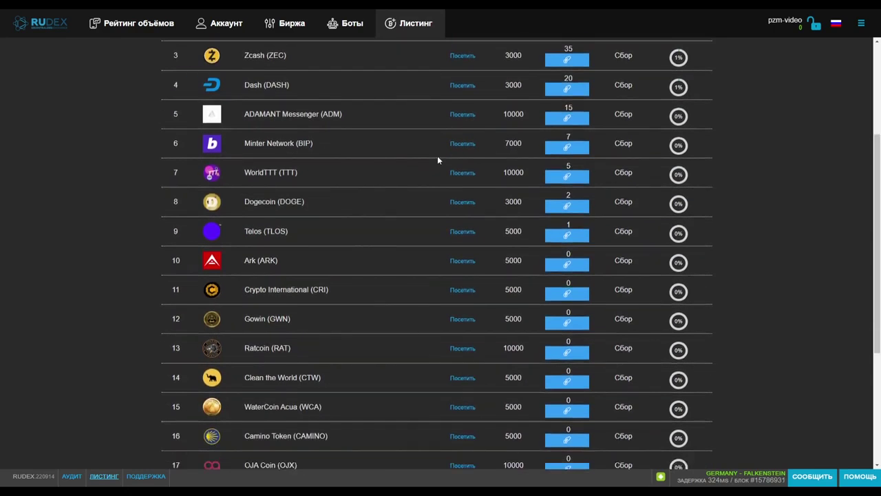
scroll(438, 160, "down", 1)
scroll(437, 160, "down", 2)
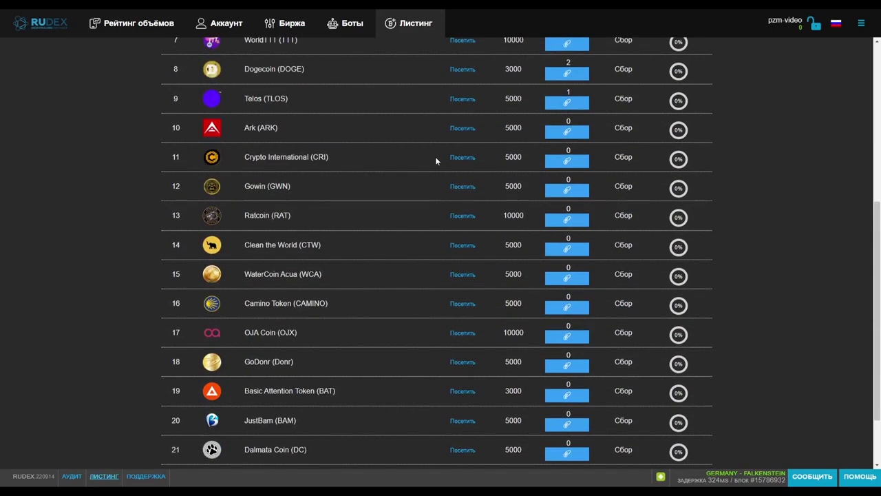
scroll(436, 161, "down", 1)
scroll(436, 161, "down", 1)
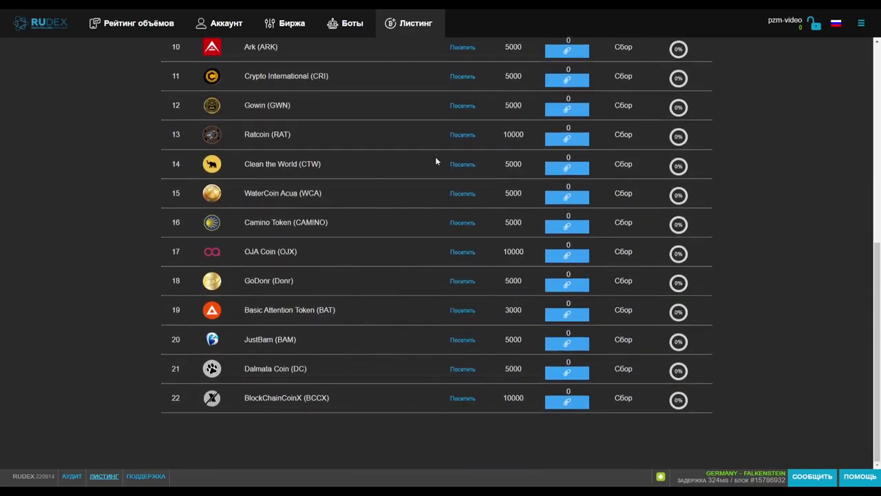
scroll(435, 165, "up", 4)
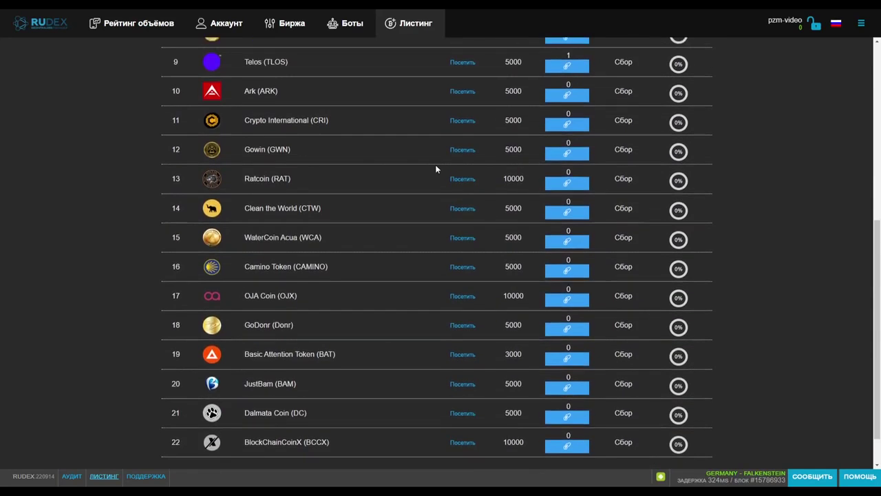
scroll(436, 168, "up", 6)
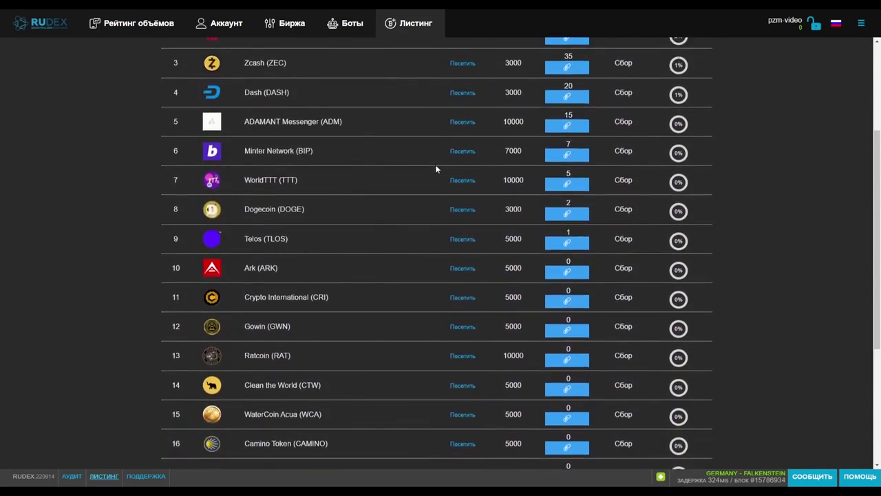
scroll(435, 165, "up", 1)
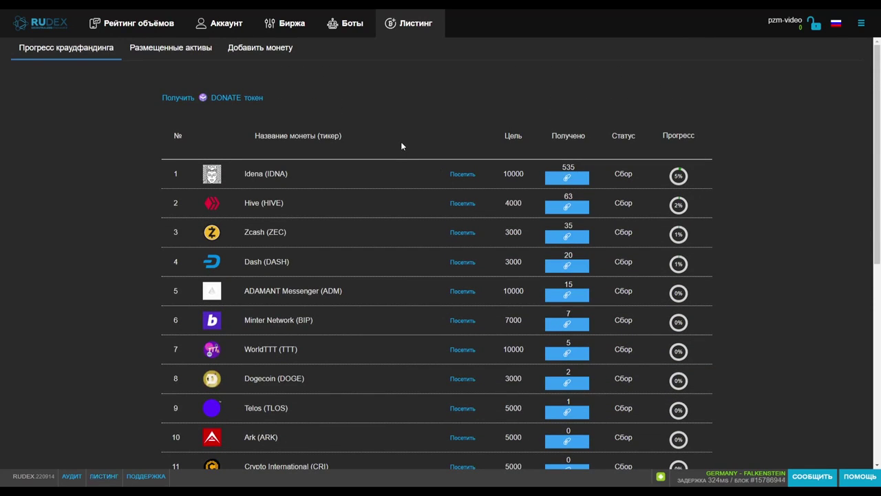
- Check the PZM : USDT pair in the daily volume rating and return to the listing section
left_click(146, 25)
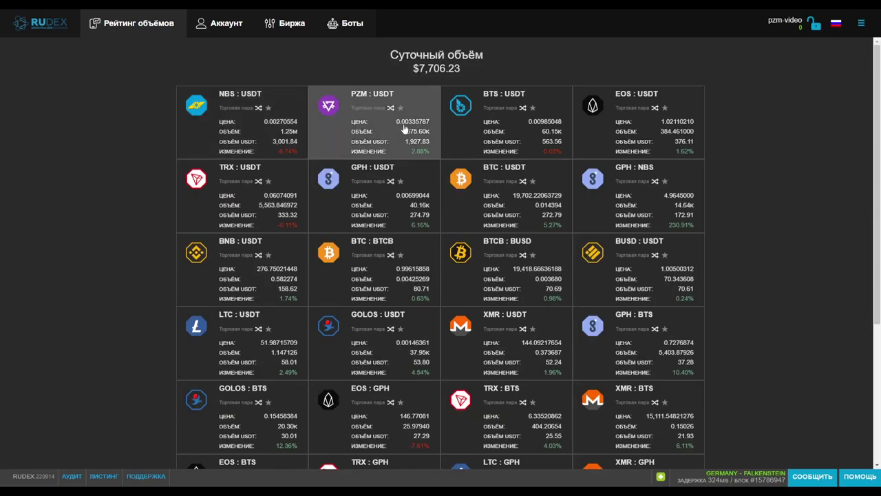
left_click(399, 137)
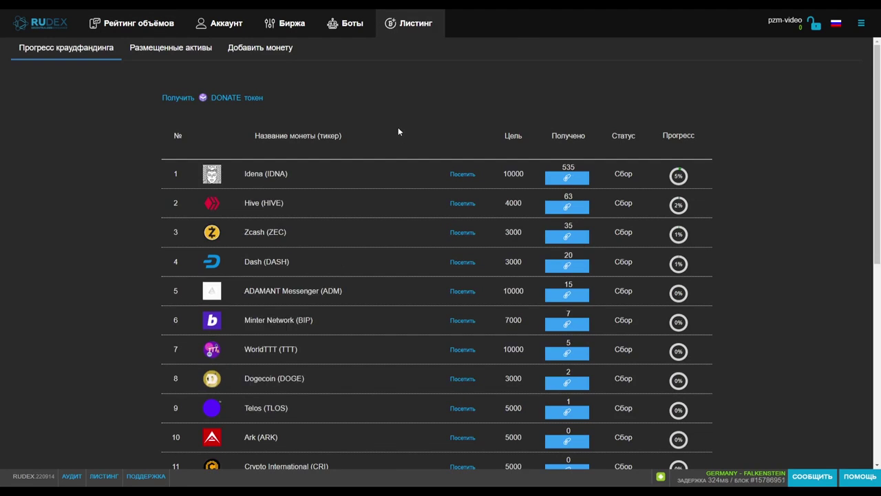
- Review the assets already listed through crowdfunding and read the rules for adding a coin
left_click(172, 52)
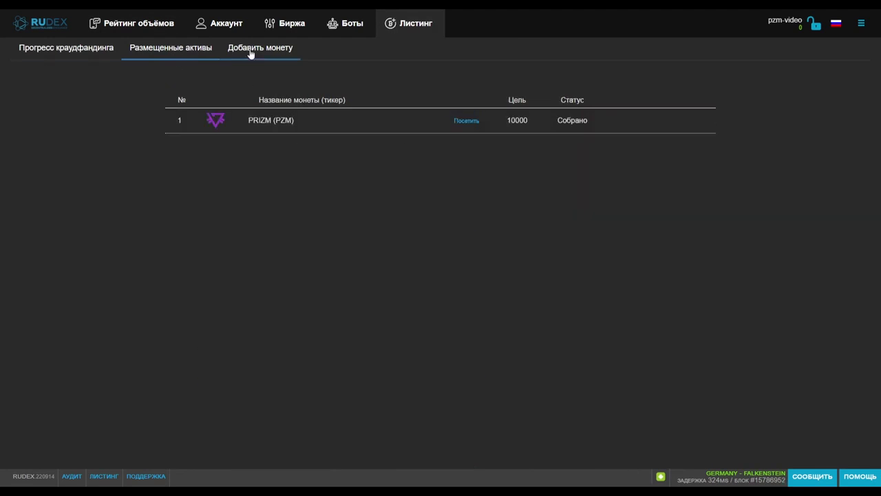
left_click(264, 52)
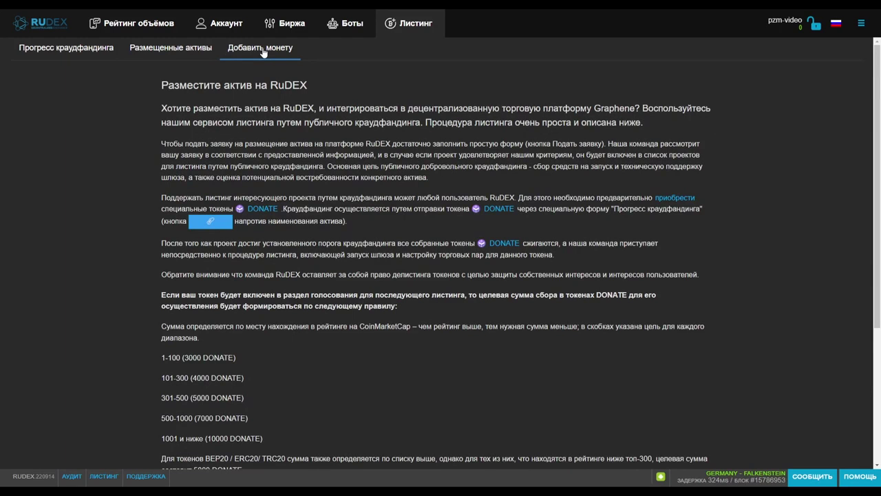
scroll(318, 231, "down", 3)
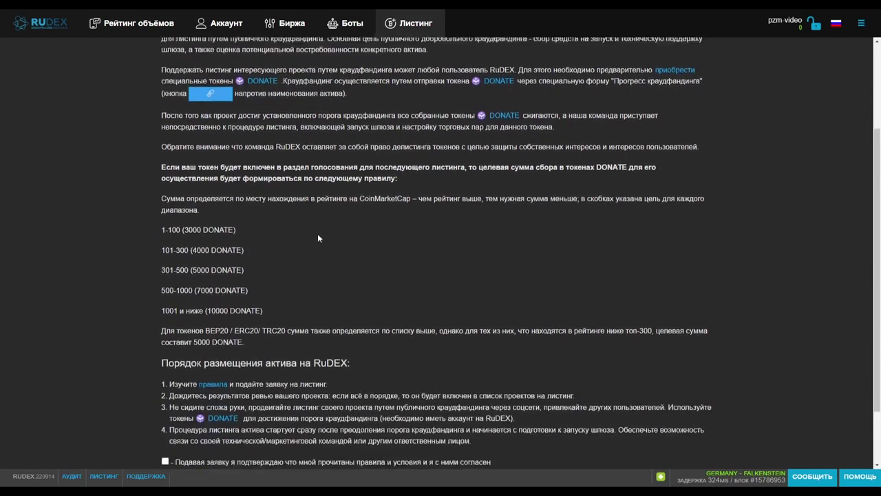
scroll(318, 237, "up", 3)
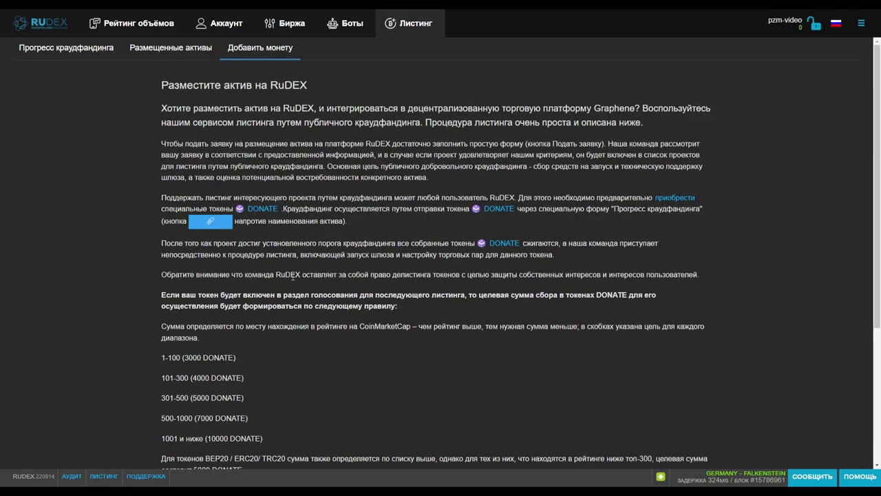
- Open the RuDEX audit page and examine the gateway table with its limits, fees and balances
left_click(72, 476)
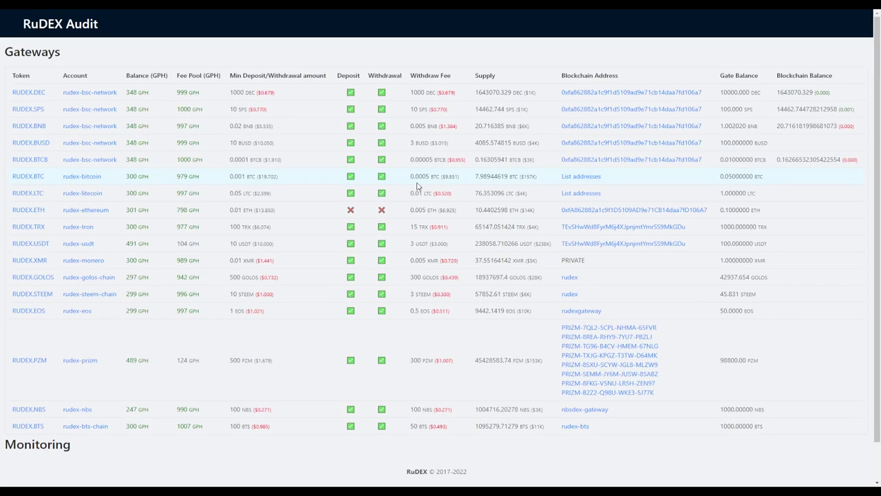
scroll(417, 186, "down", 1)
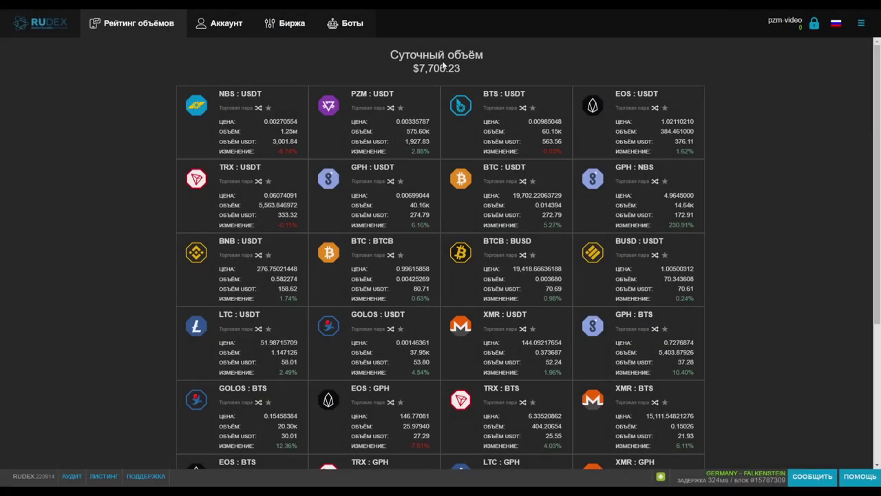
- Open the Депозит/Вывод page and accept the third-party service agreement for buying cryptocurrency
left_click(861, 22)
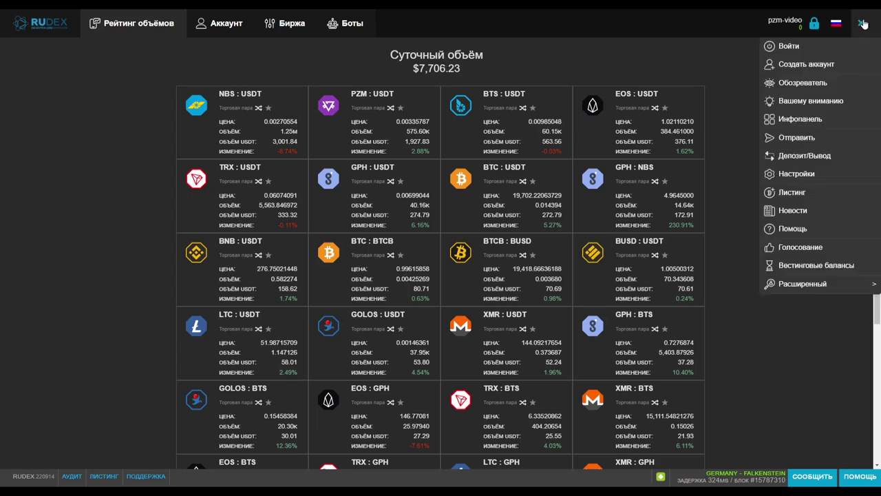
left_click(826, 157)
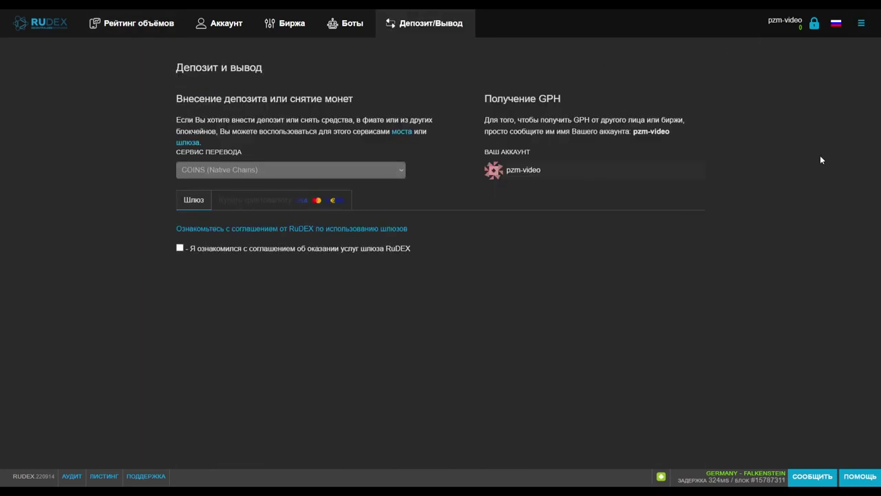
left_click(244, 206)
left_click(179, 246)
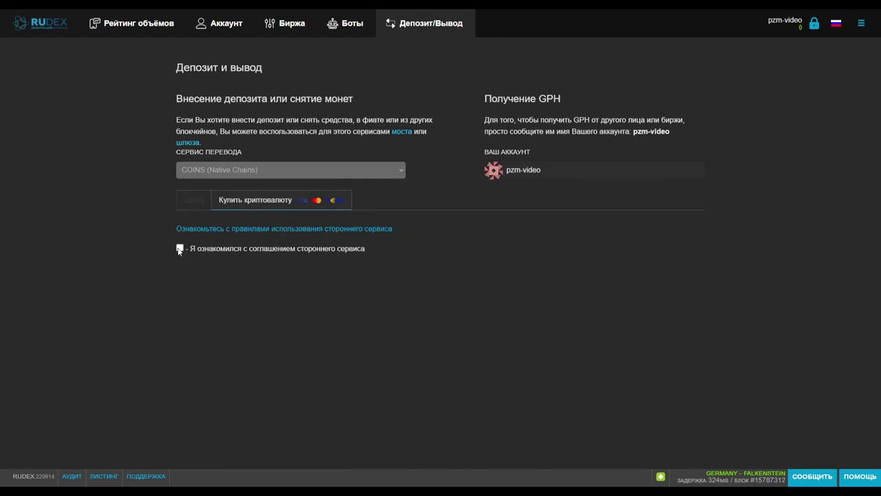
- Examine the cryptocurrencies offered for purchase and the bank card and Sepa payment instructions without choosing one
left_click(320, 294)
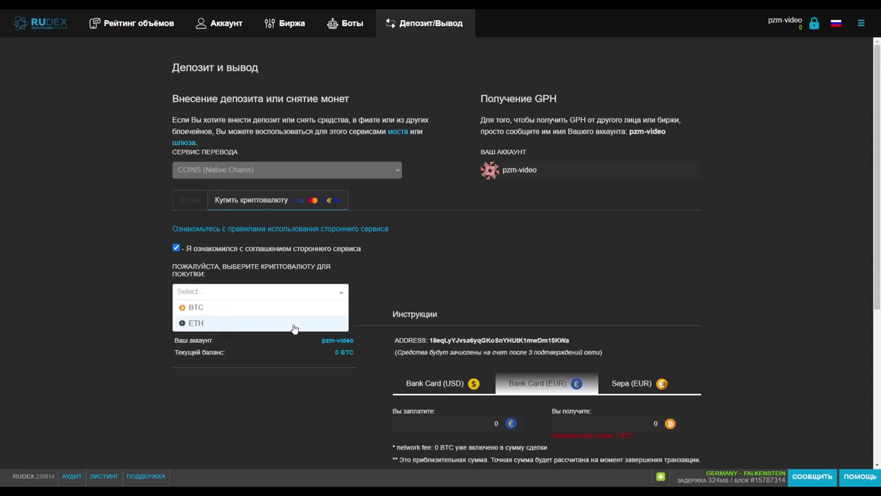
left_click(482, 305)
scroll(482, 306, "down", 2)
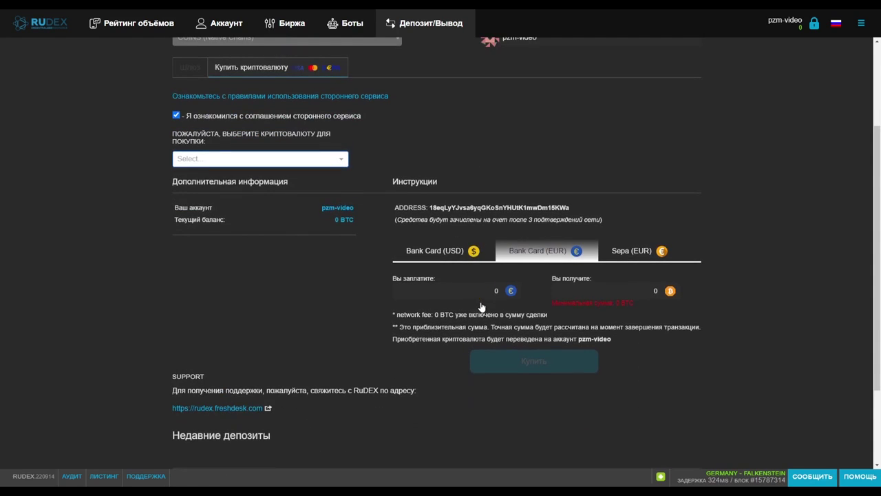
scroll(458, 363, "up", 2)
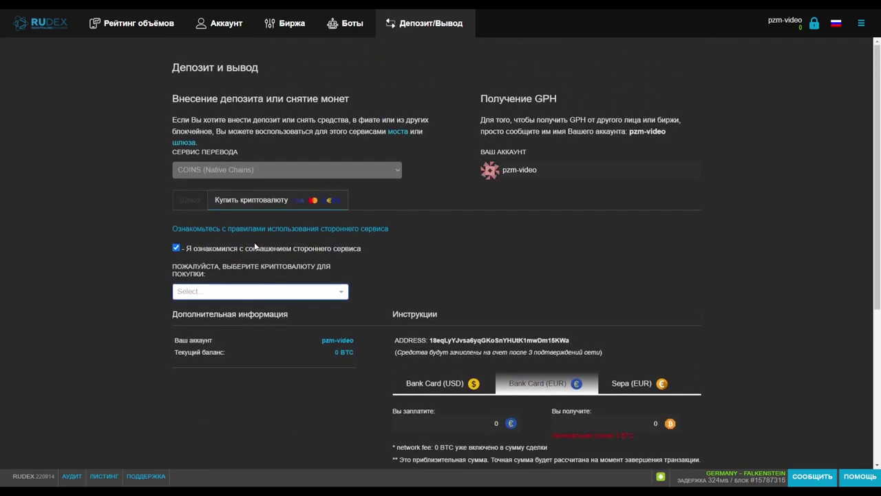
- Switch to the Шлюз service, accept the RuDEX gateway agreement and choose PZM as the deposit currency
left_click(184, 203)
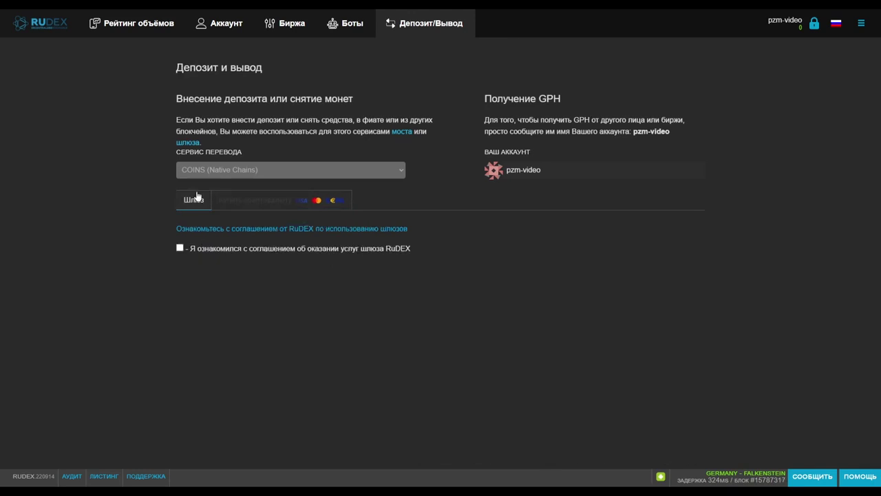
left_click(180, 248)
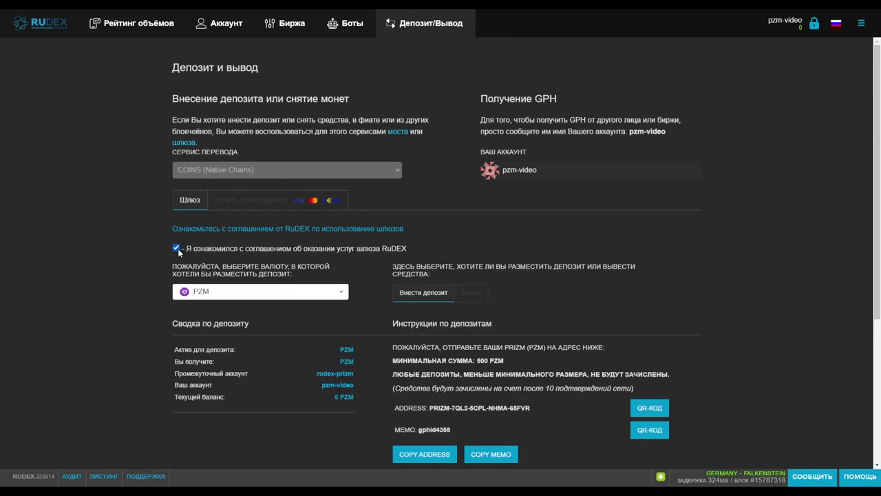
left_click(341, 292)
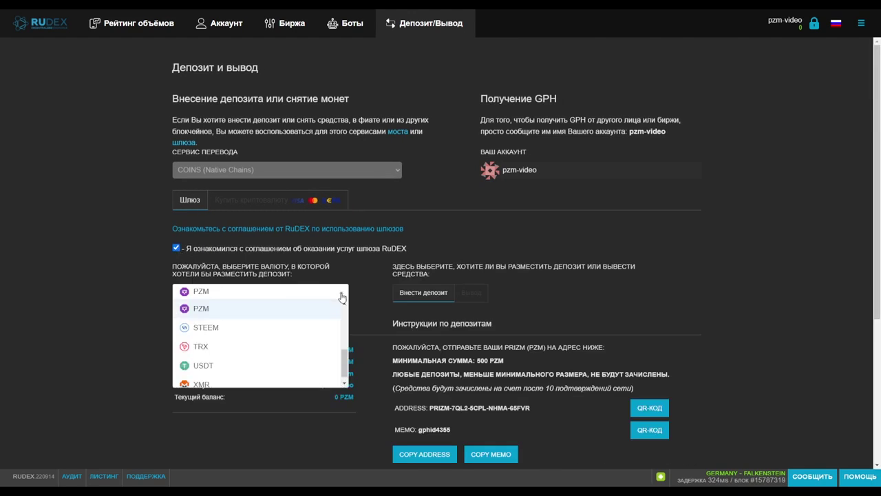
left_click(241, 308)
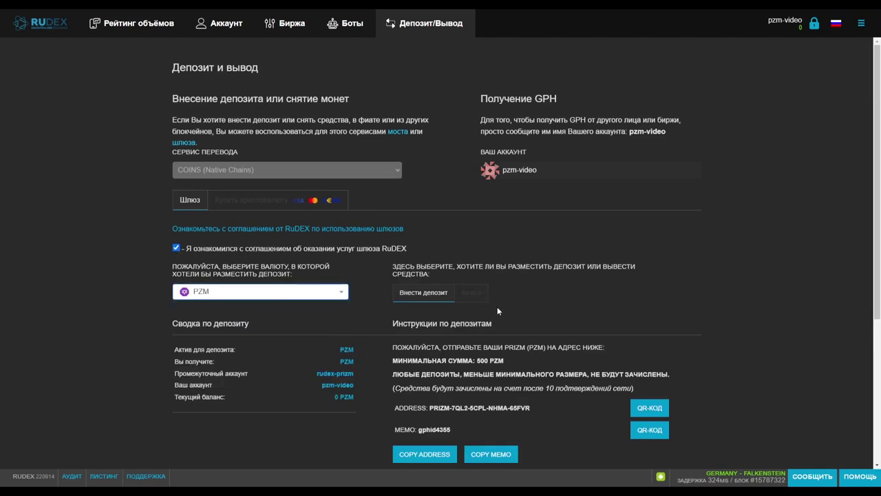
scroll(498, 308, "down", 1)
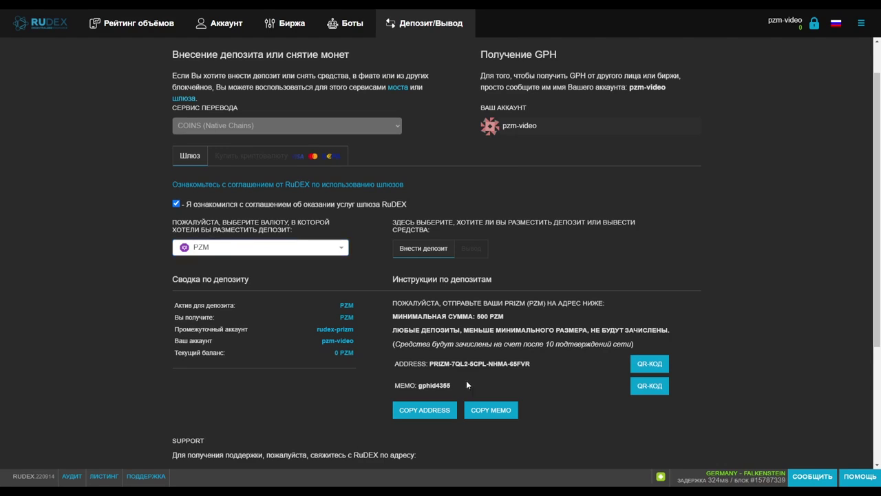
- Switch the PZM gateway to withdrawal, view the withdrawal form and close it without submitting
left_click(472, 249)
left_click(434, 337)
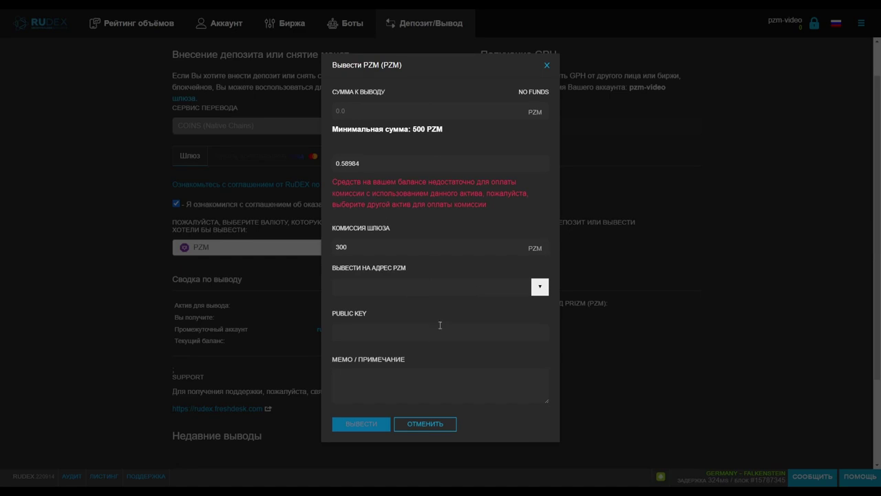
left_click(548, 67)
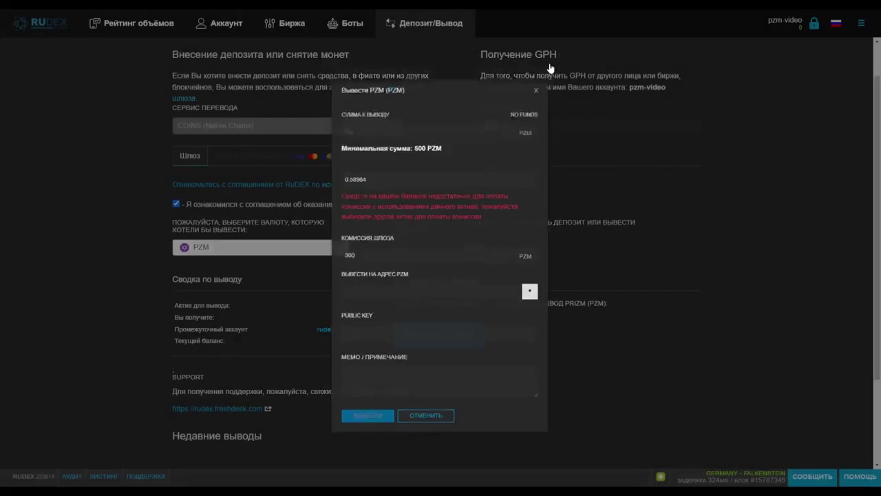
- Open the Обозреватель and look through its assets, accounts, witnesses, committee and markets sections
left_click(861, 23)
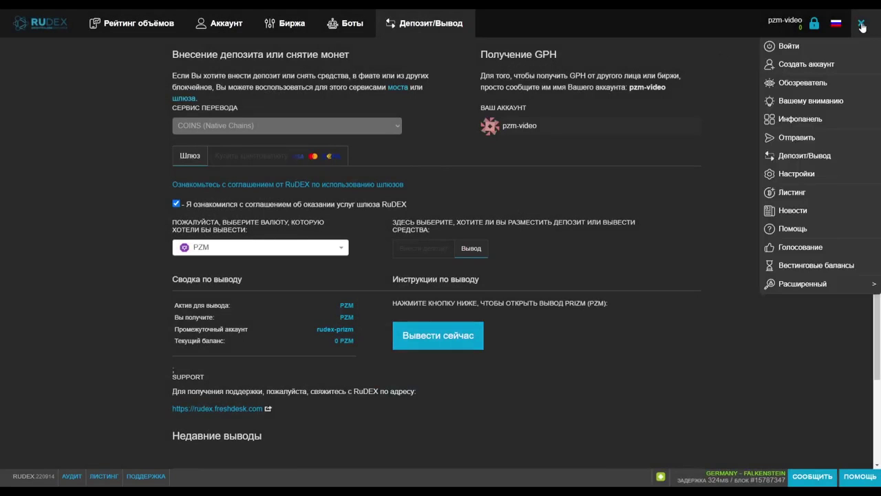
left_click(820, 84)
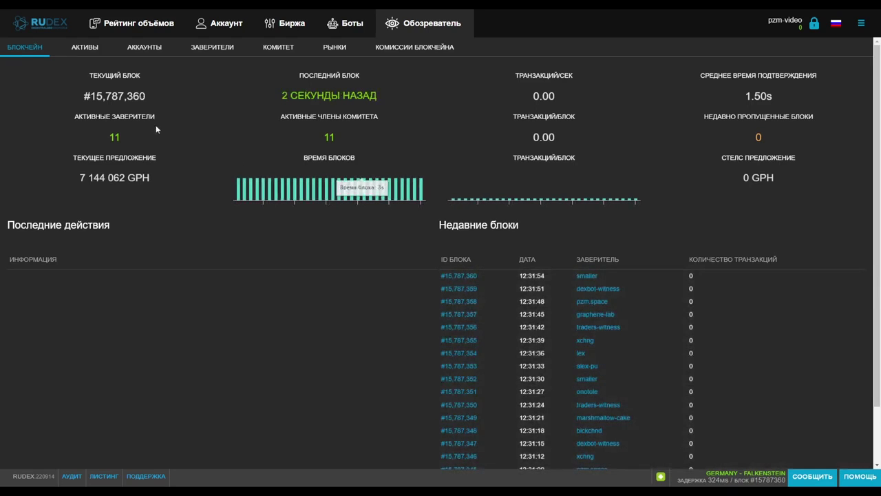
left_click(81, 52)
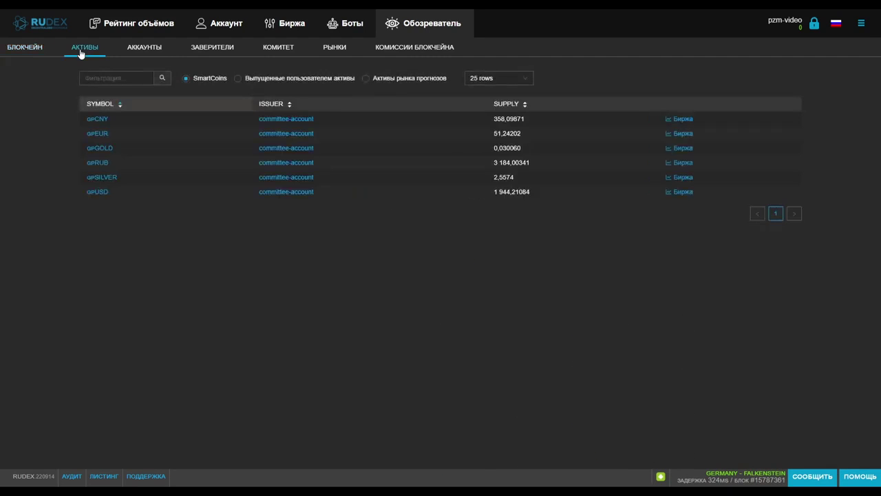
left_click(139, 52)
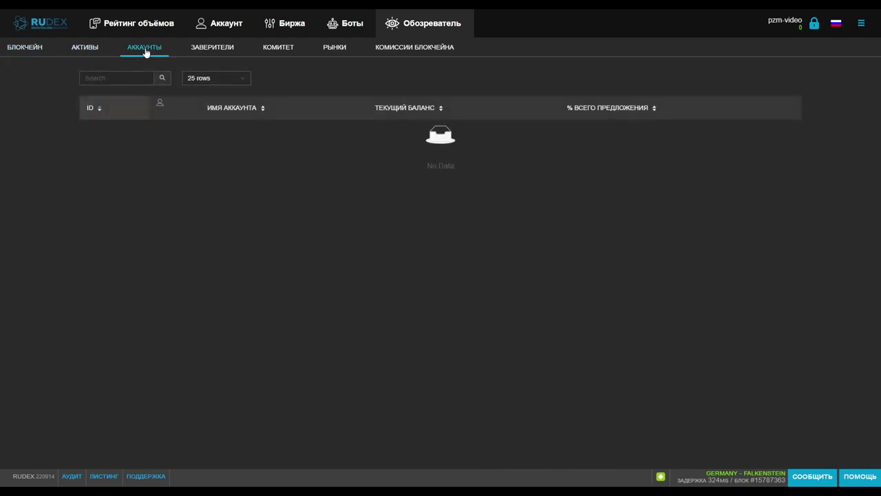
left_click(208, 54)
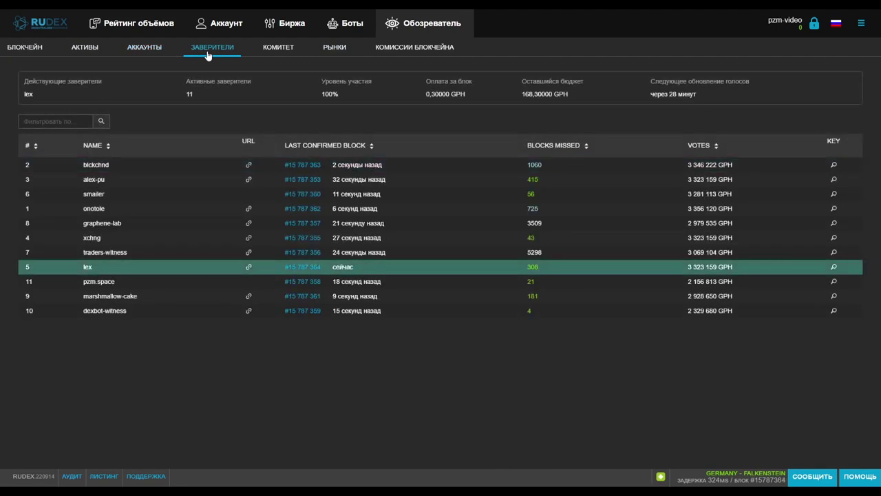
left_click(272, 52)
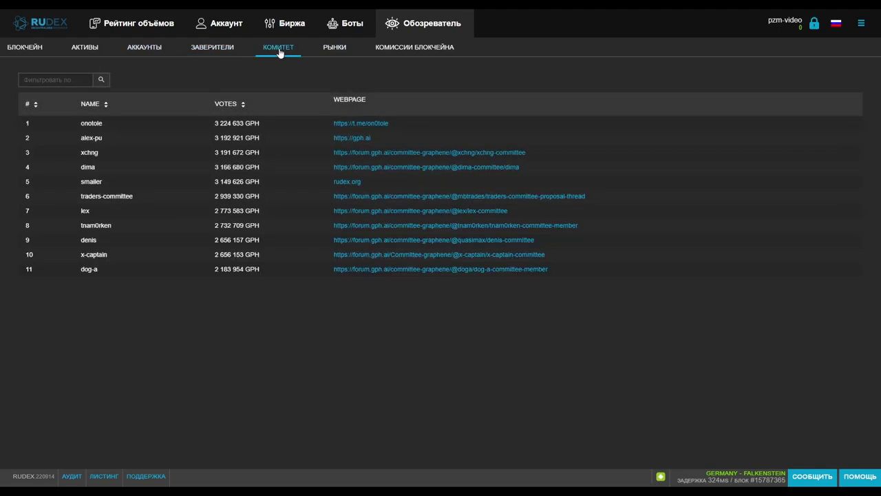
left_click(341, 52)
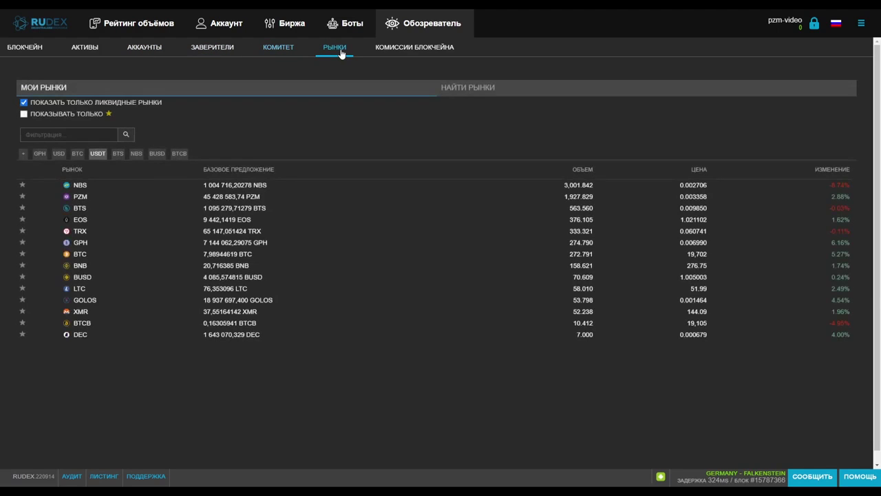
- Examine the blockchain fee tables in the Обозреватель, from general operations through to business process fees
left_click(408, 51)
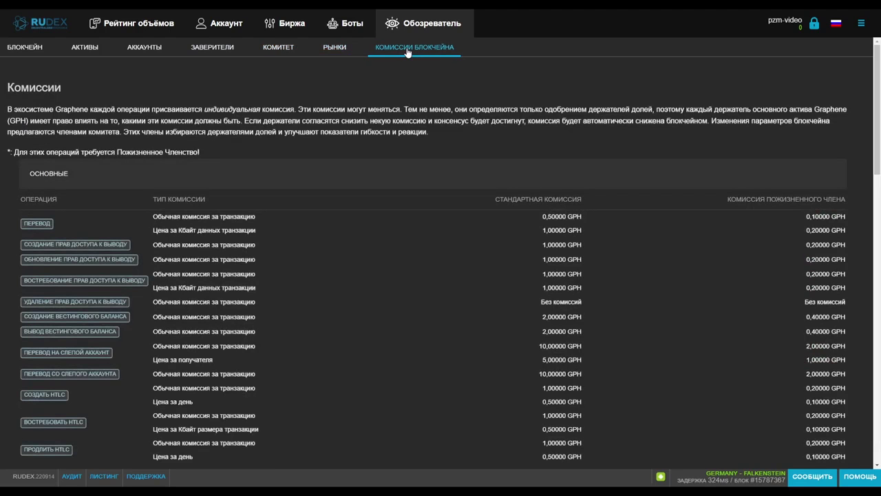
scroll(430, 107, "down", 3)
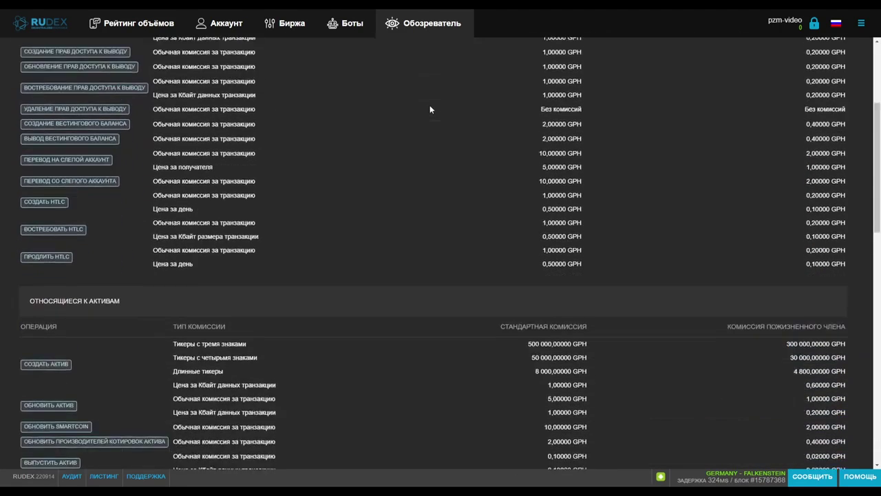
scroll(429, 108, "down", 8)
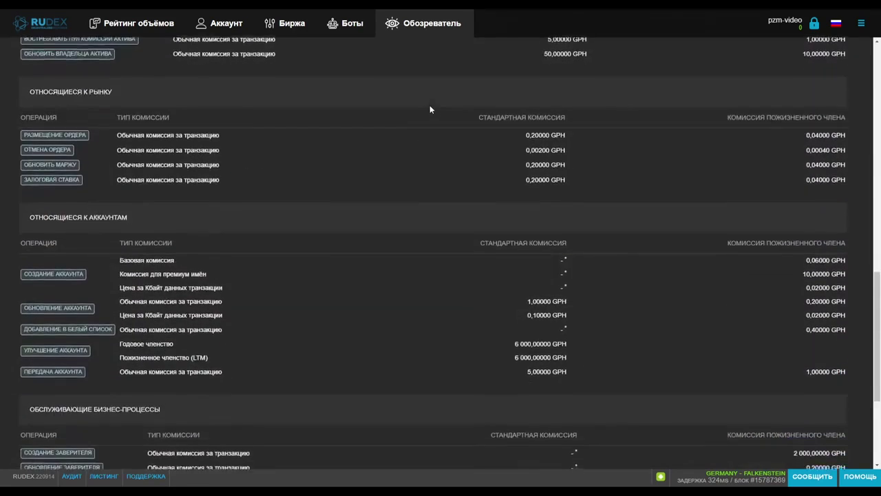
scroll(430, 109, "down", 3)
- Open Статистика членства from the advanced options to view the account's membership and fee distribution
left_click(861, 23)
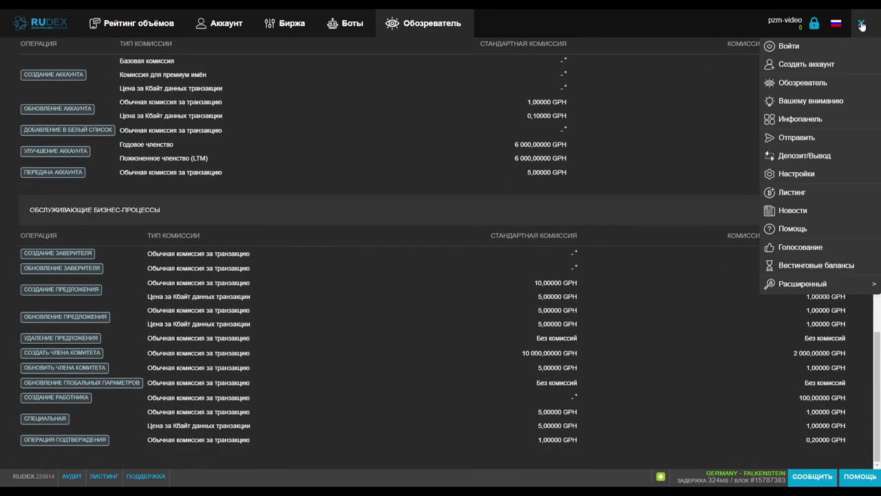
left_click(820, 290)
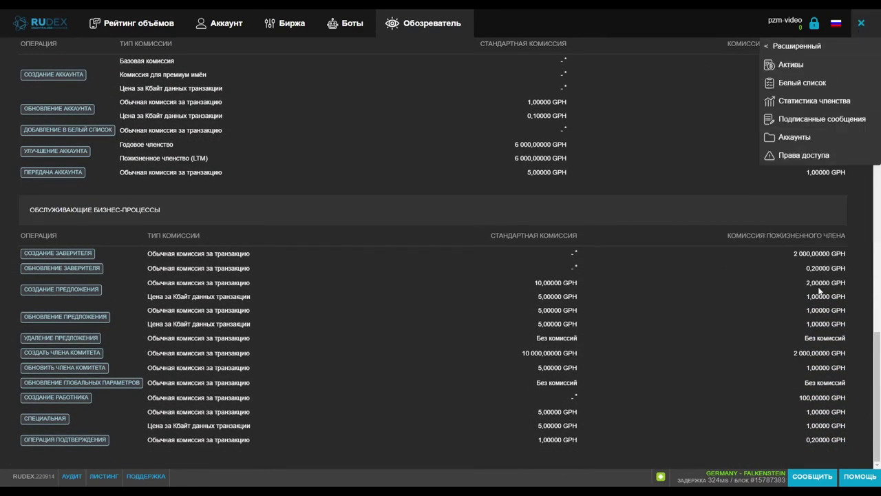
left_click(805, 101)
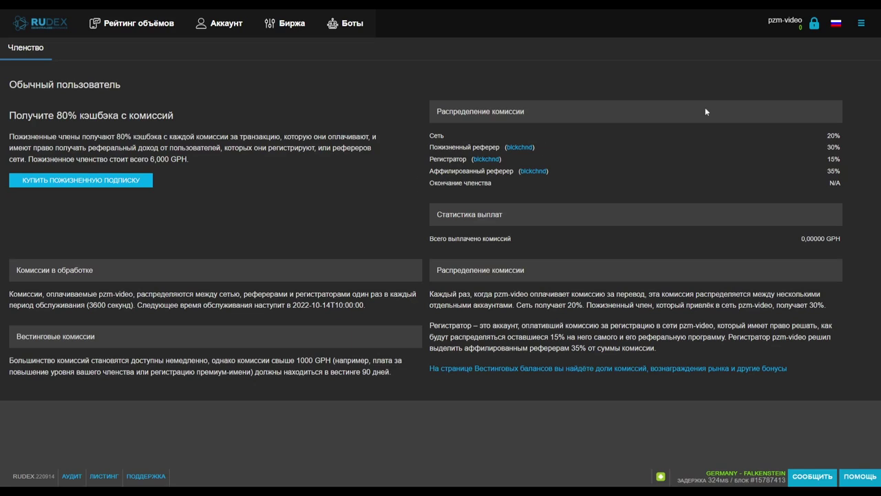
- Open the Права доступа page and review its Мемо-ключ and Облачный кошелёк sections
left_click(866, 25)
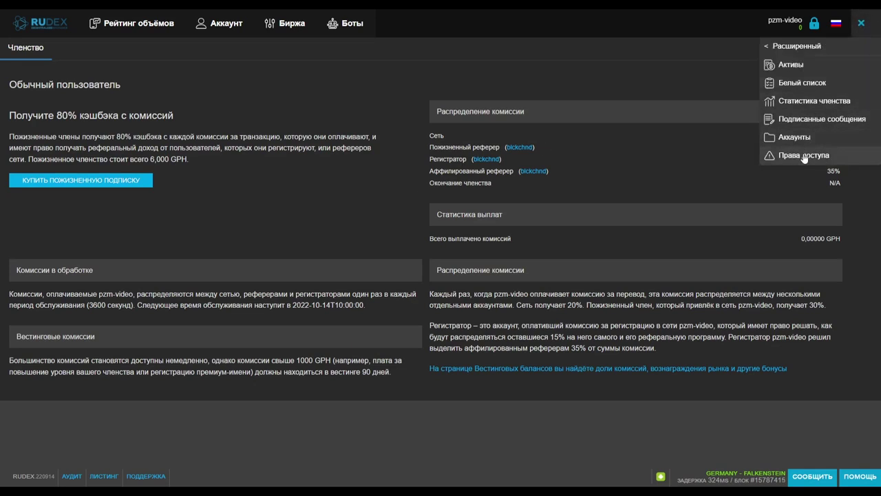
left_click(804, 155)
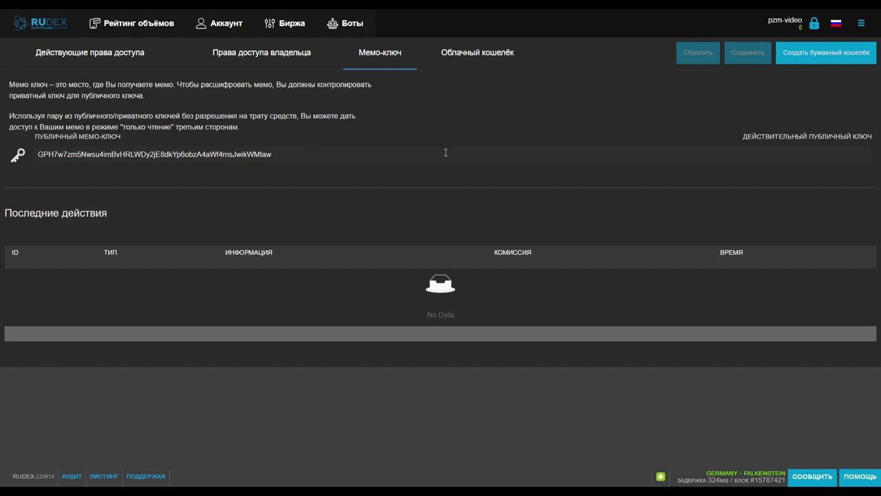
left_click(468, 59)
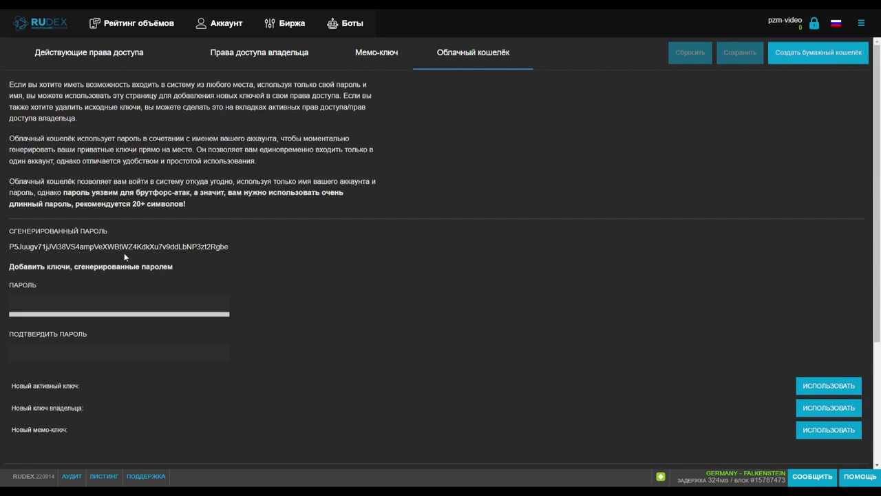
scroll(124, 294, "down", 2)
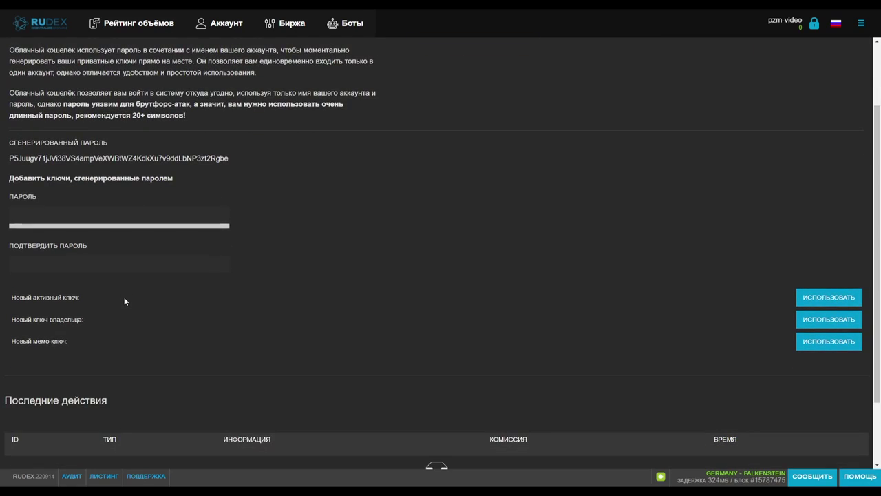
scroll(125, 299, "up", 1)
scroll(124, 301, "up", 3)
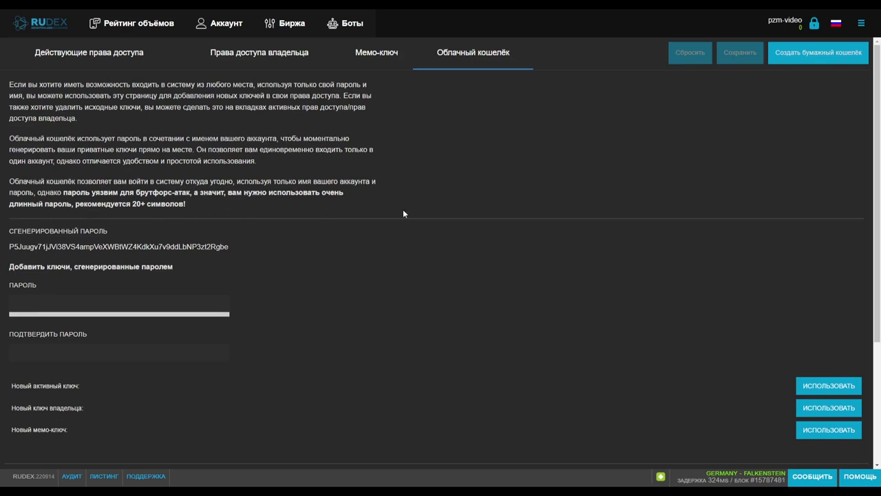
- Create the account's paper wallet PDF, open the downloaded file and review its active, owner and memo public keys
left_click(827, 53)
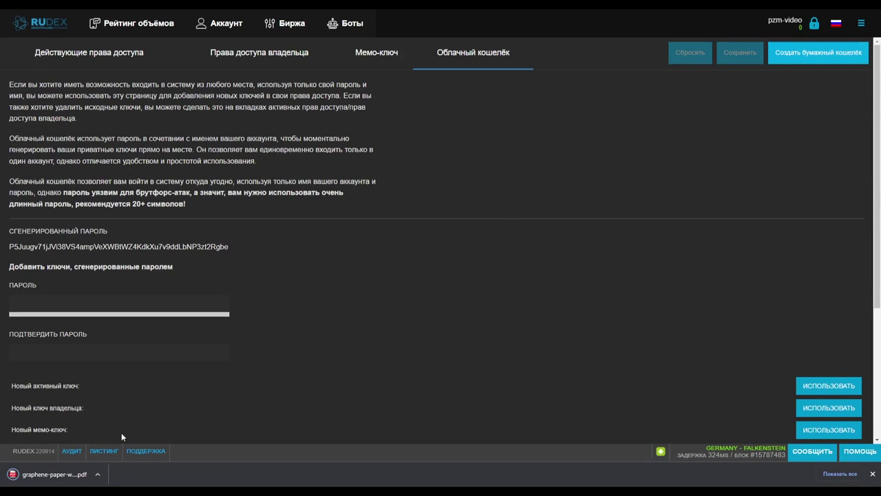
left_click(67, 476)
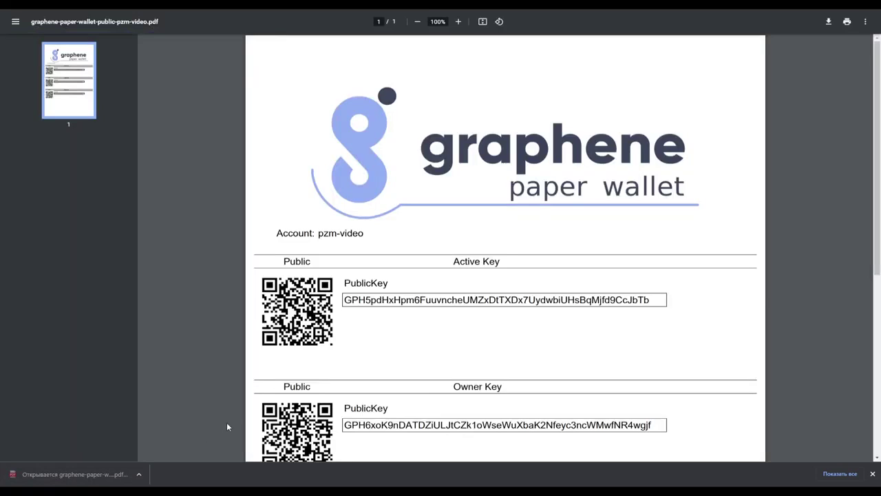
scroll(641, 270, "down", 3)
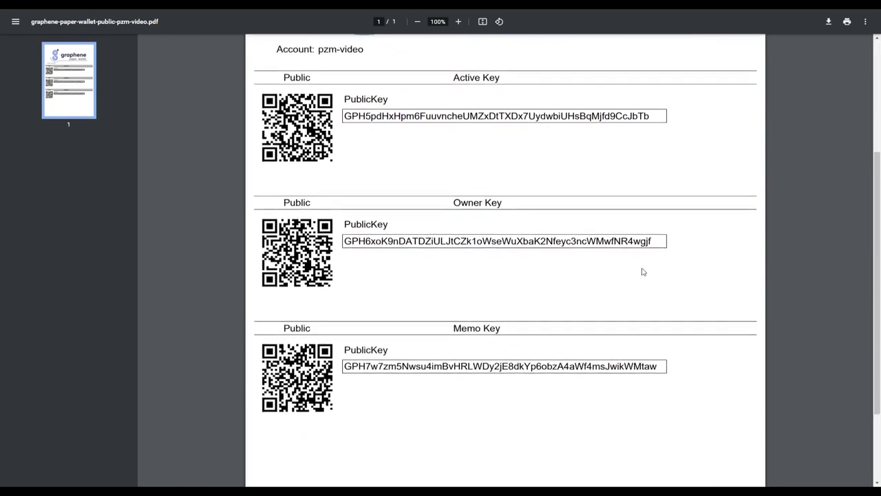
scroll(644, 272, "down", 2)
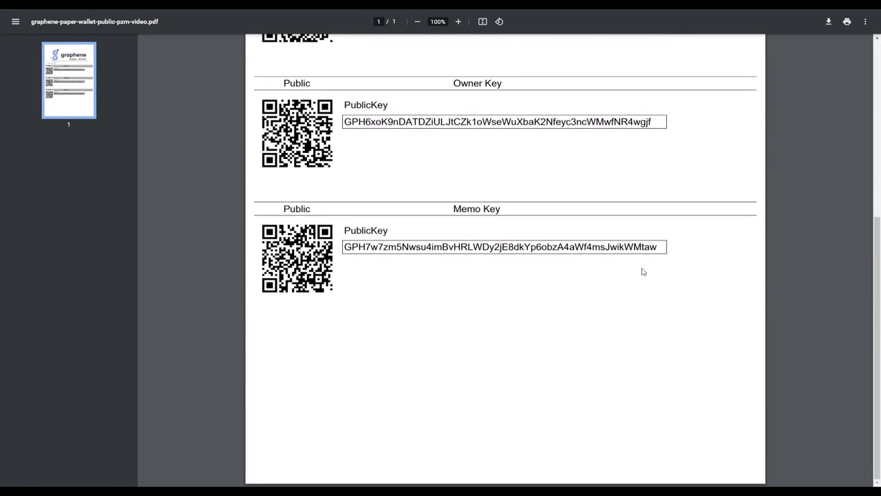
scroll(641, 271, "up", 5)
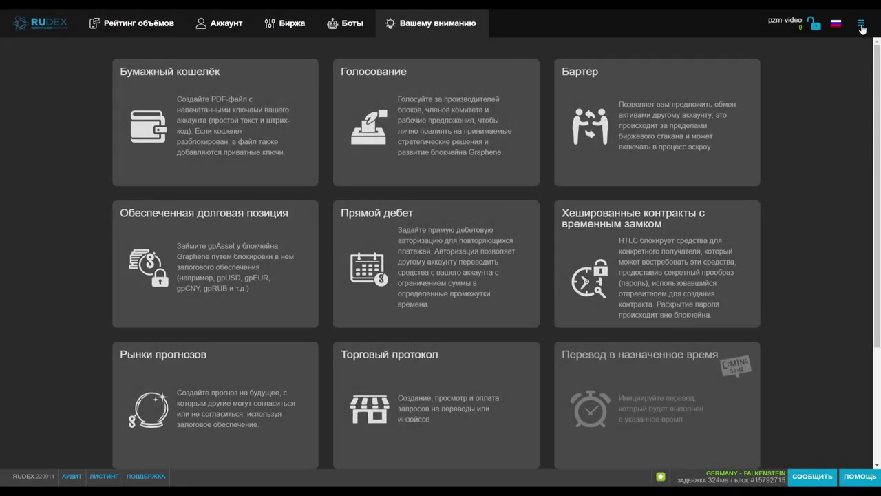
- Open the Вашему вниманию page and look through all of its feature cards
left_click(862, 26)
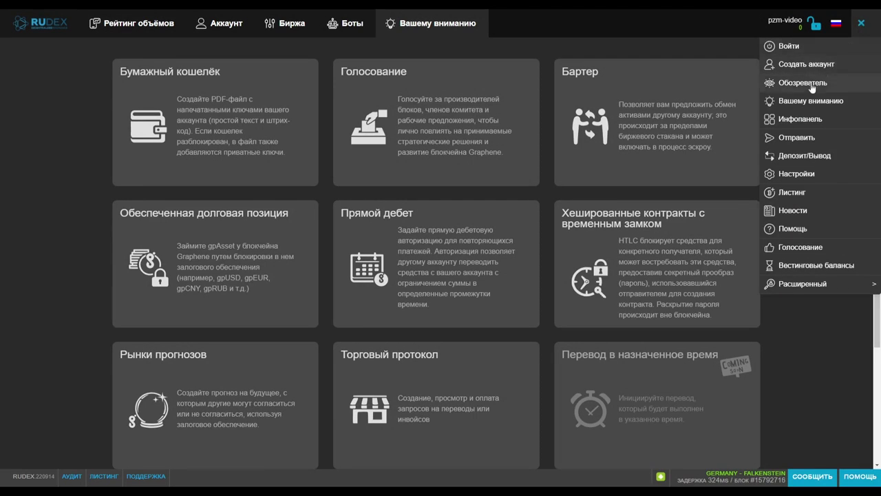
left_click(799, 105)
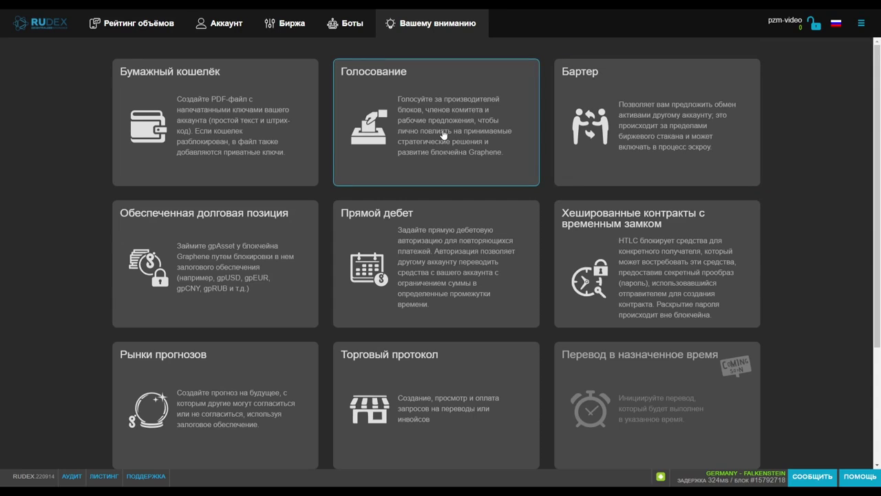
scroll(440, 135, "down", 2)
scroll(439, 135, "down", 3)
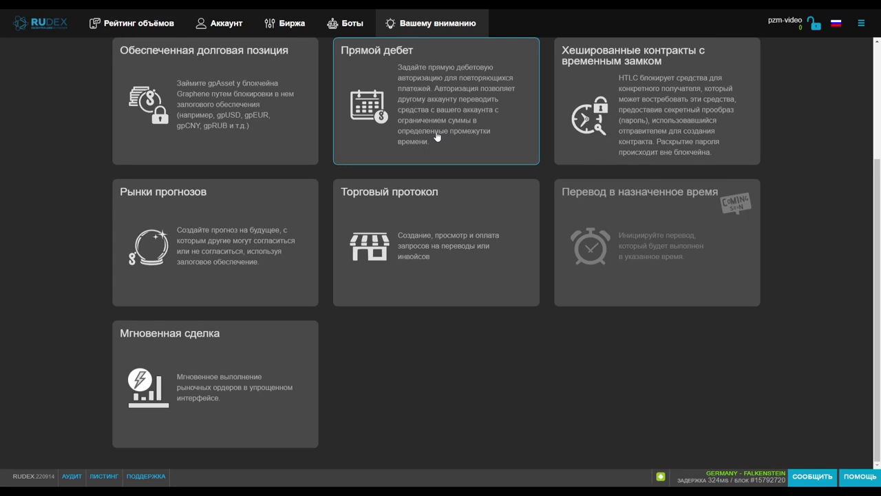
scroll(436, 136, "up", 4)
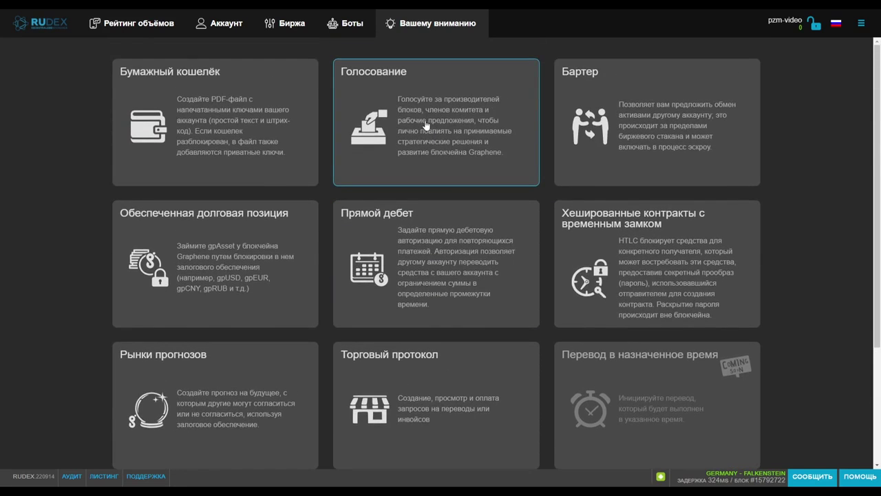
- Open the Голосование page, view the form for joining the witnesses and cancel it without submitting
left_click(861, 26)
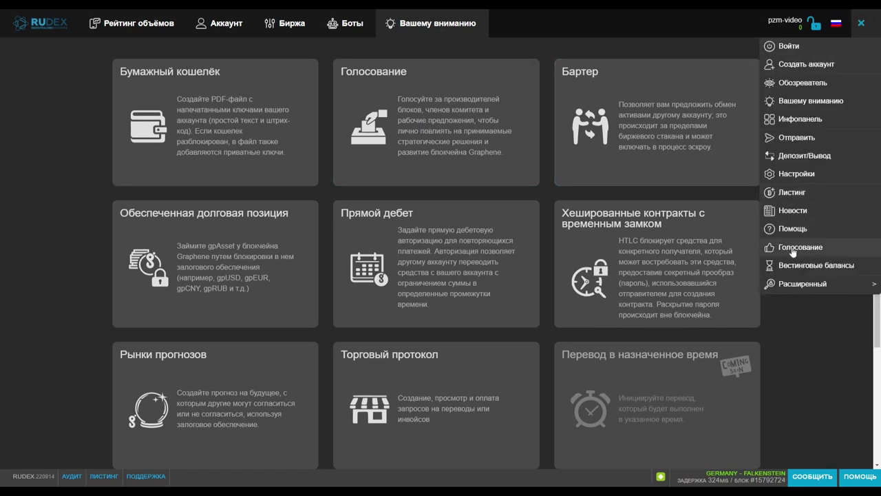
left_click(792, 250)
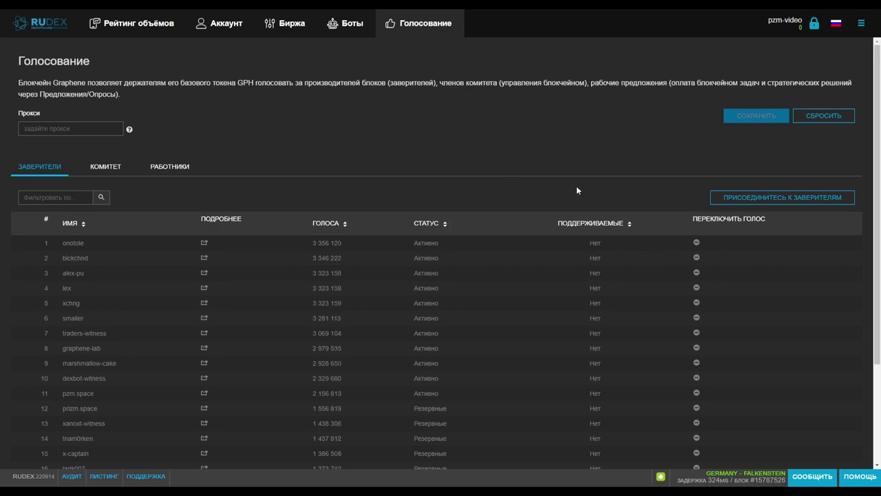
left_click(797, 200)
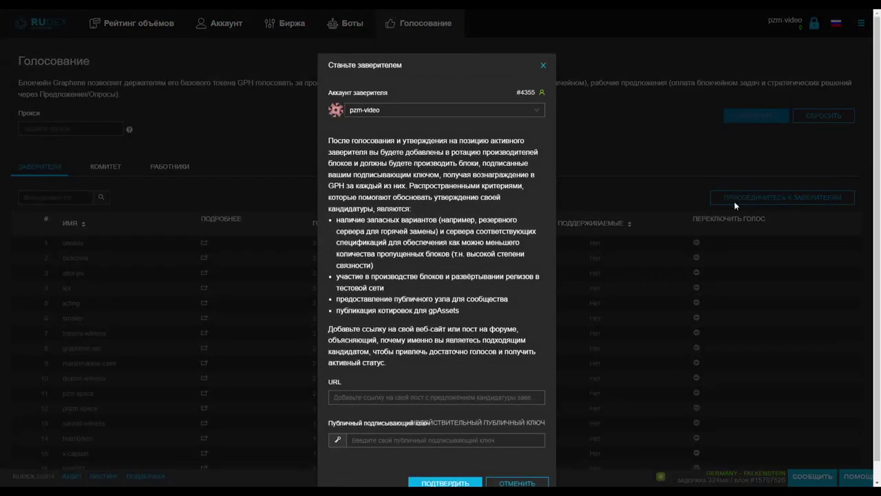
scroll(454, 240, "down", 1)
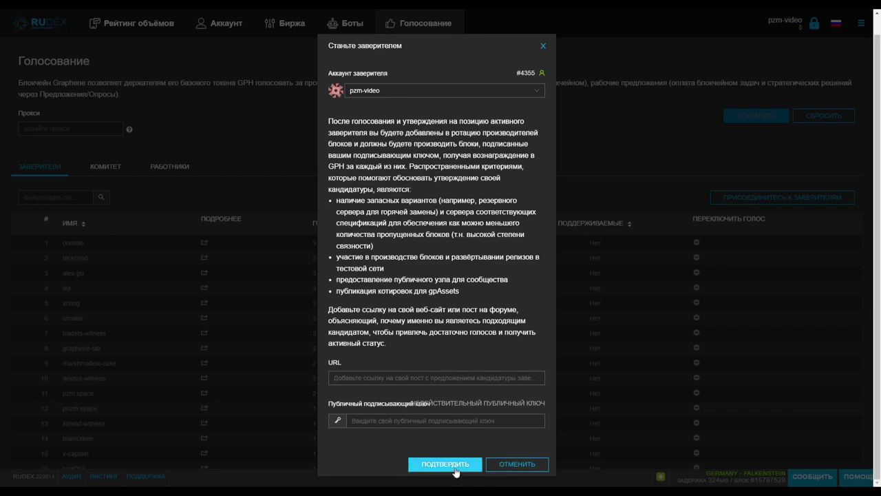
left_click(510, 466)
- Review the list of witnesses on the voting page, followed by its Комитет and Работники lists
scroll(499, 431, "down", 1)
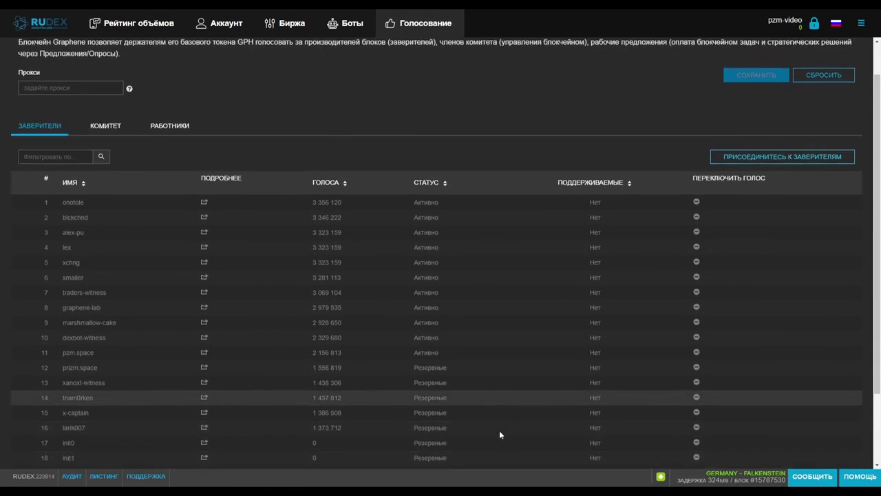
scroll(499, 430, "up", 1)
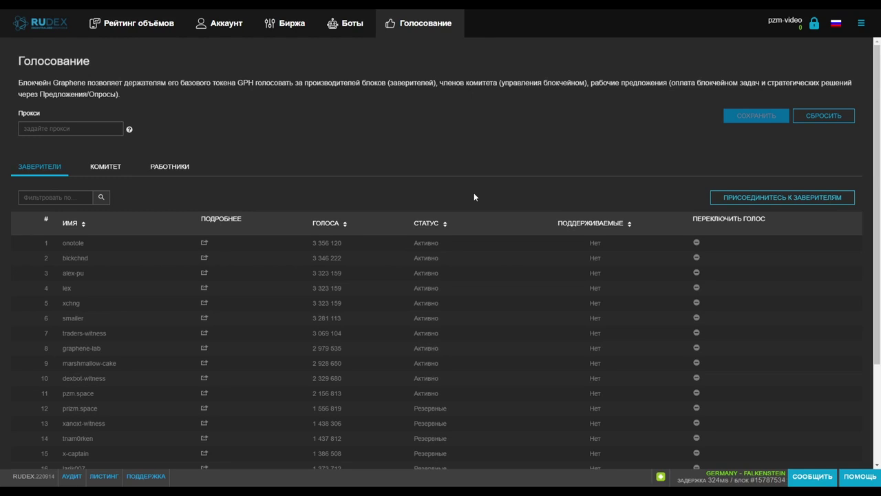
left_click(105, 170)
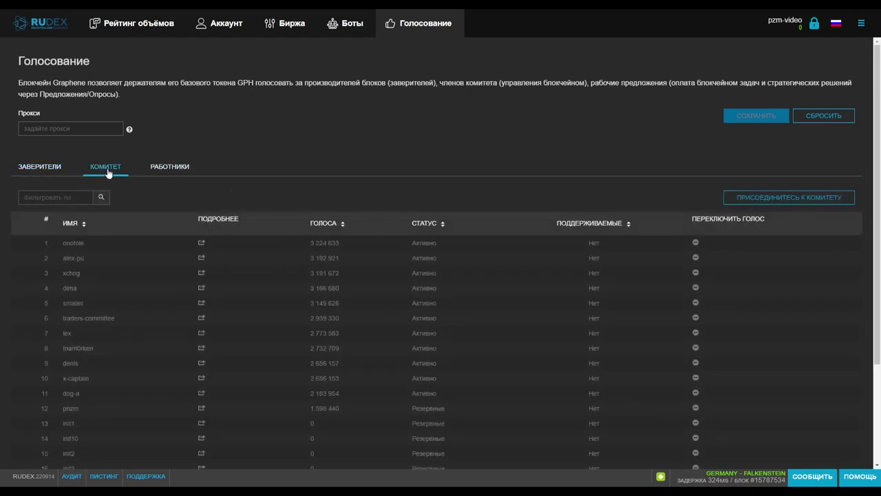
left_click(161, 170)
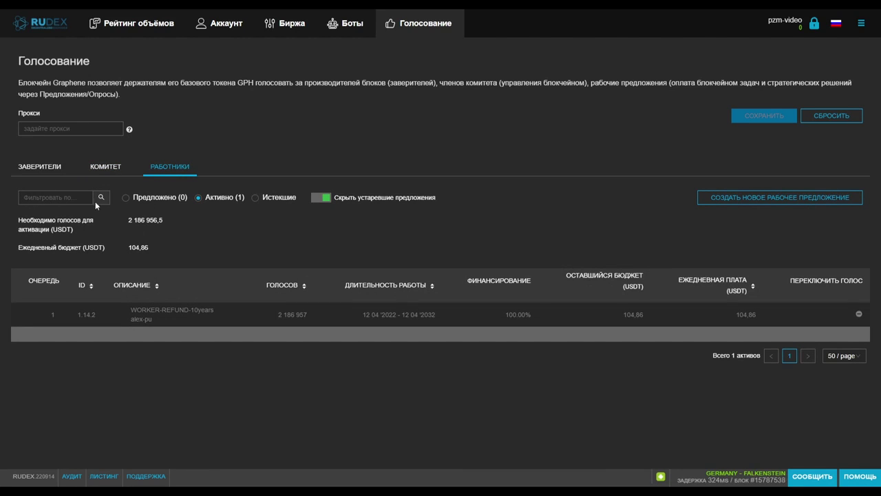
- Leave the voting page's worker list, open the Боты page and set the new bot's assigned asset to PZM
left_click(39, 171)
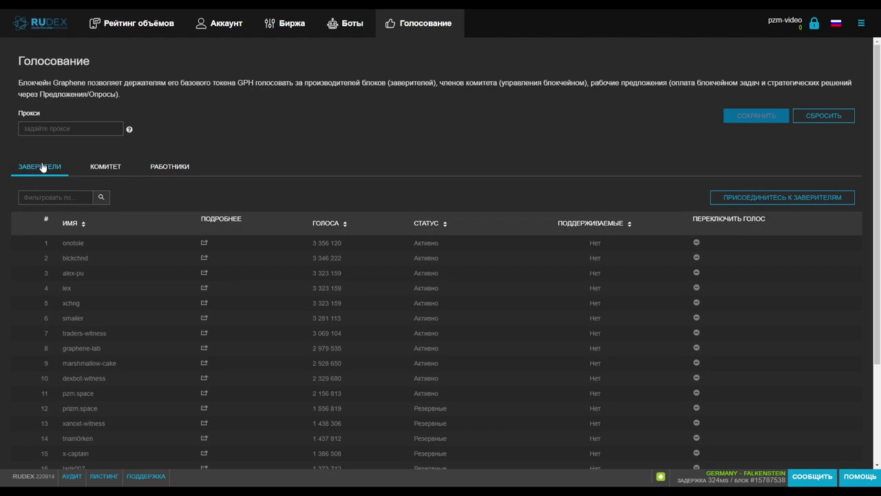
left_click(352, 27)
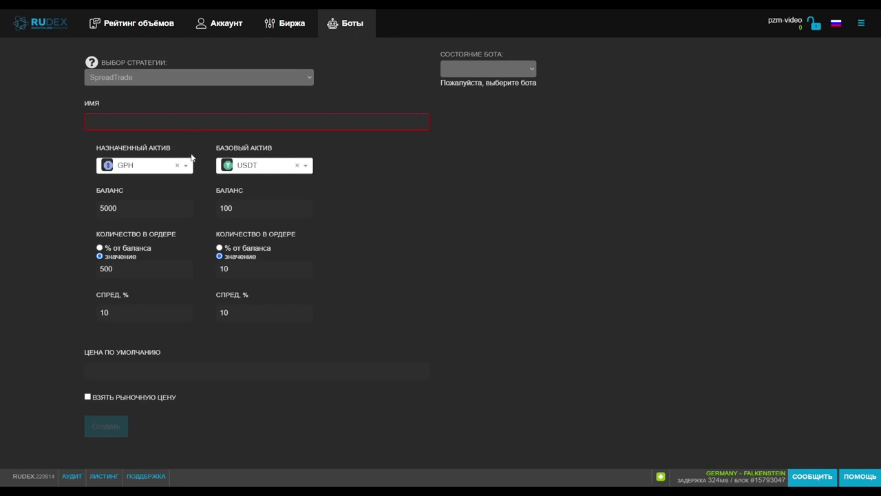
left_click(187, 165)
left_click_drag(190, 183, 191, 223)
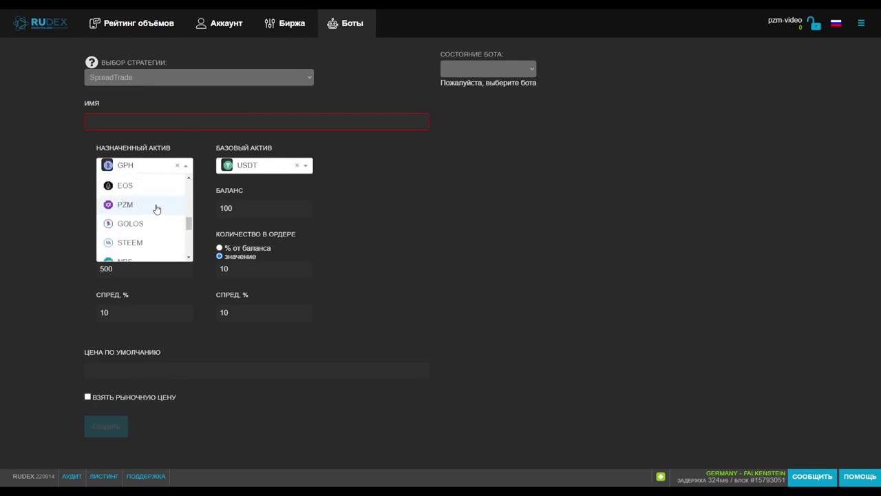
left_click(155, 205)
- Look through the bot's base asset choices, keeping USDT, and check the strategy selection
left_click(306, 166)
left_click_drag(309, 219, 321, 193)
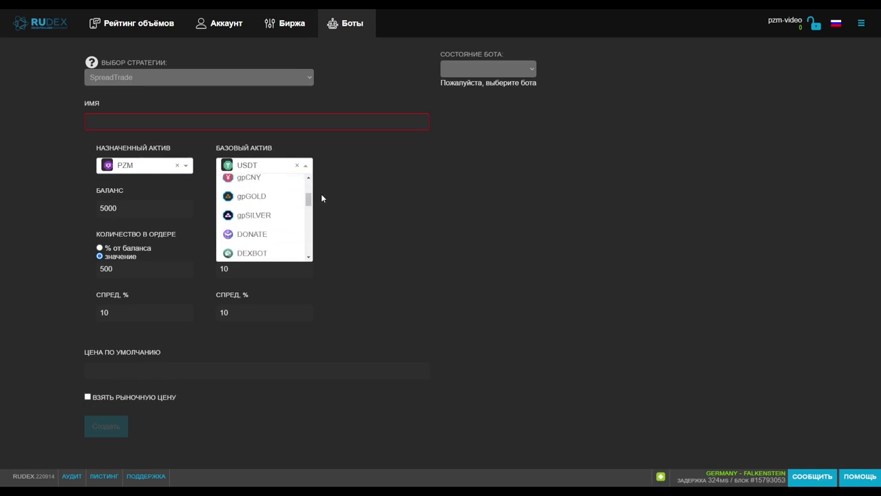
left_click(306, 169)
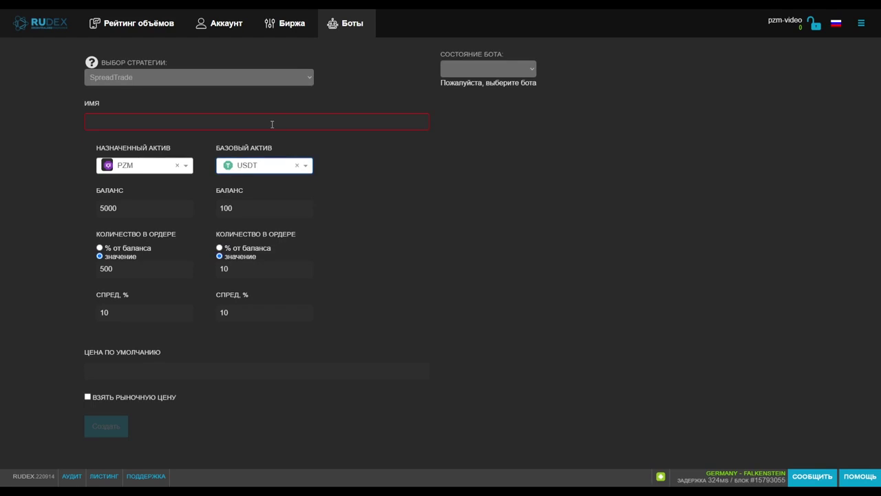
left_click(309, 85)
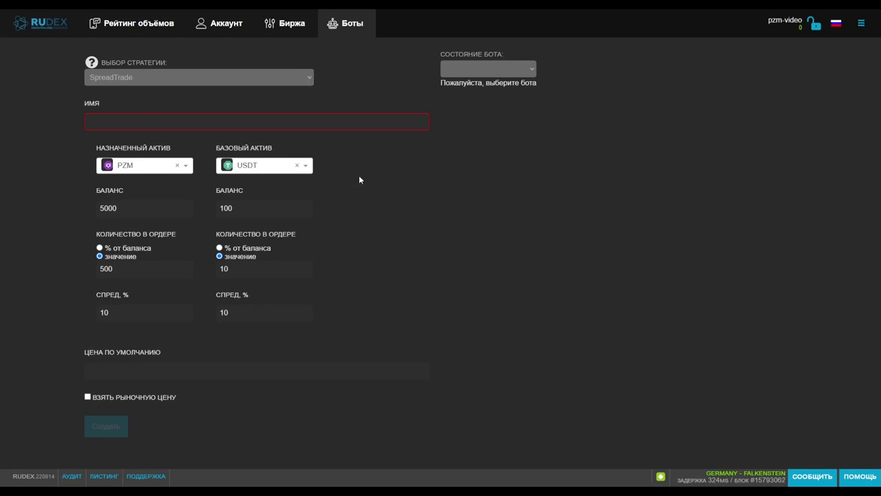
- Open the PZM/USDT market on the Биржа page and increase the height of its price chart
left_click(293, 27)
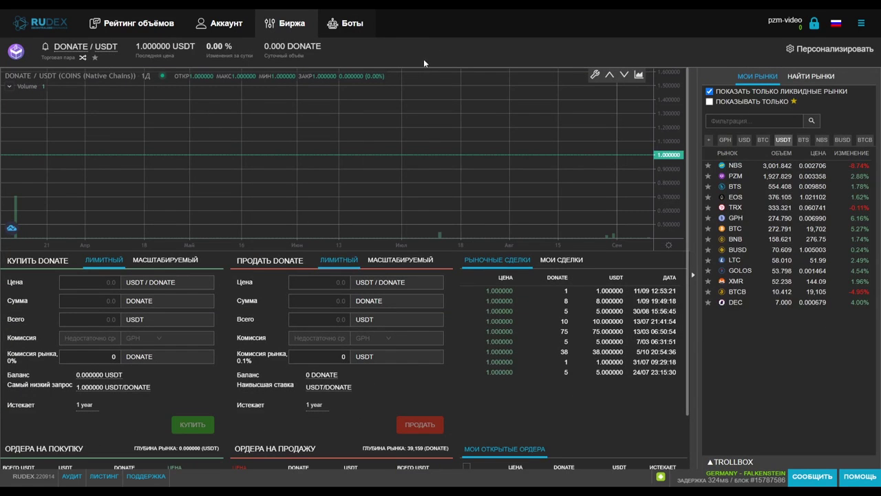
left_click(735, 177)
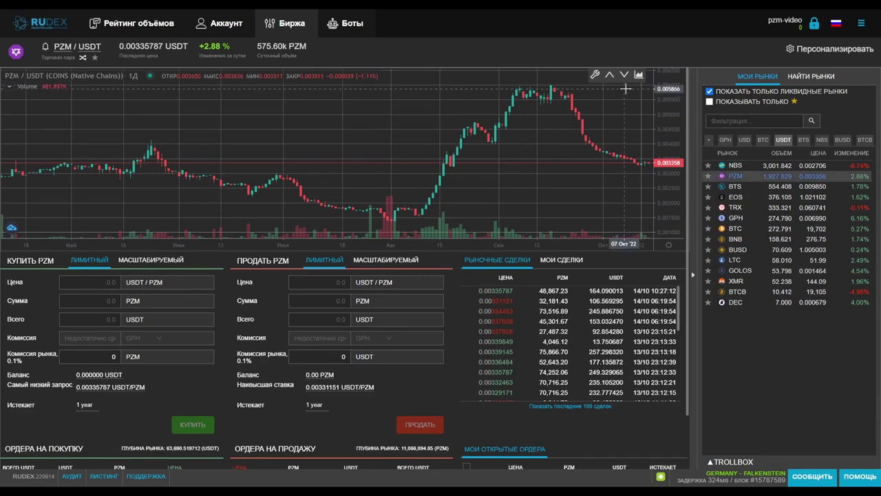
left_click(610, 75)
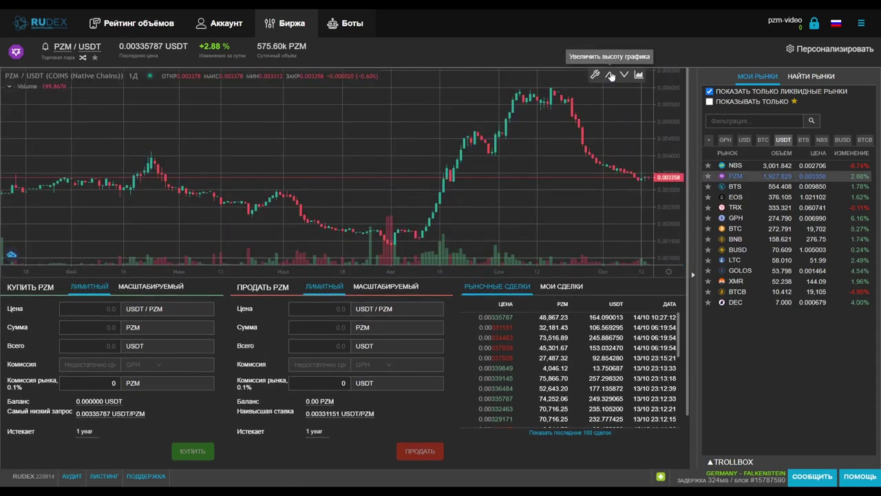
- Show the chart tools and set the PZM/USDT chart to Хейкен Аши candles with a 15-minute interval
left_click(596, 75)
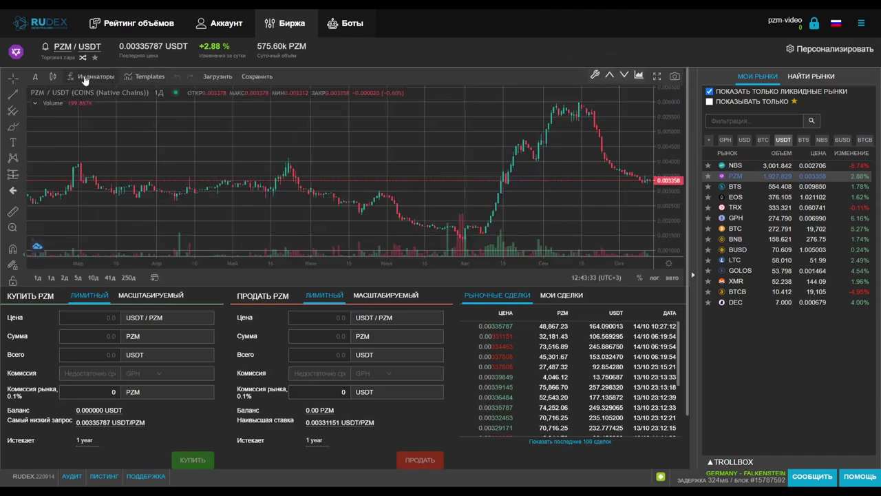
left_click(52, 76)
left_click(69, 150)
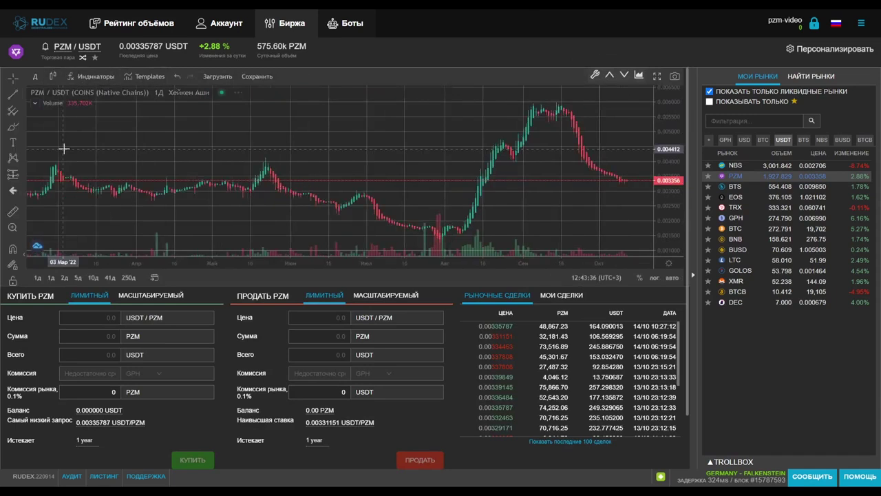
left_click(35, 76)
left_click(41, 137)
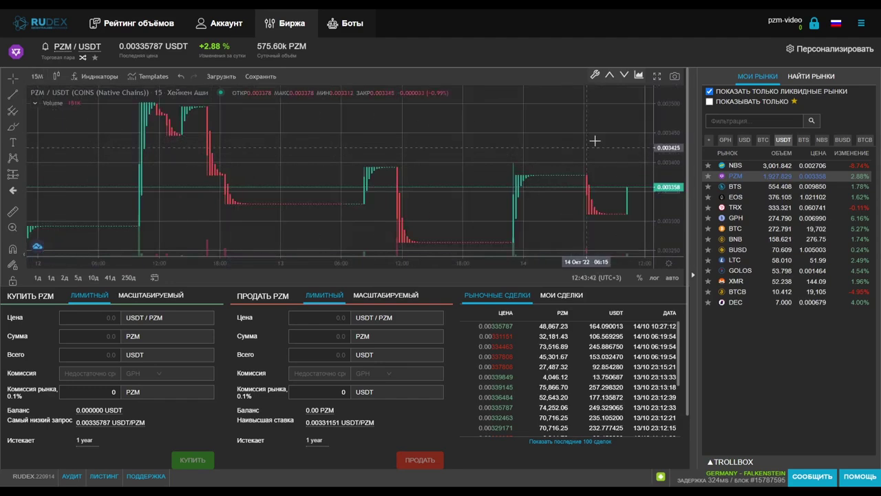
- Review the exchange page's Персонализировать settings and view the PZM/USDT market depth chart, returning to the price chart
left_click(825, 54)
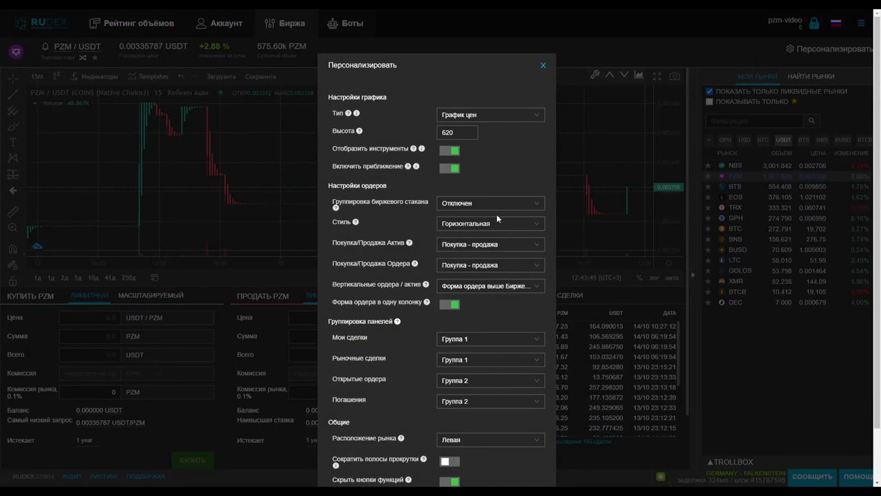
scroll(526, 158, "down", 2)
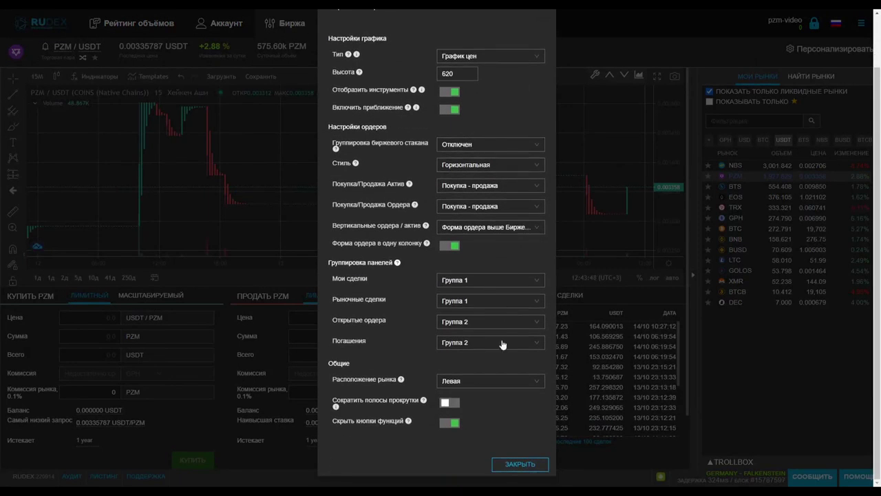
left_click(520, 465)
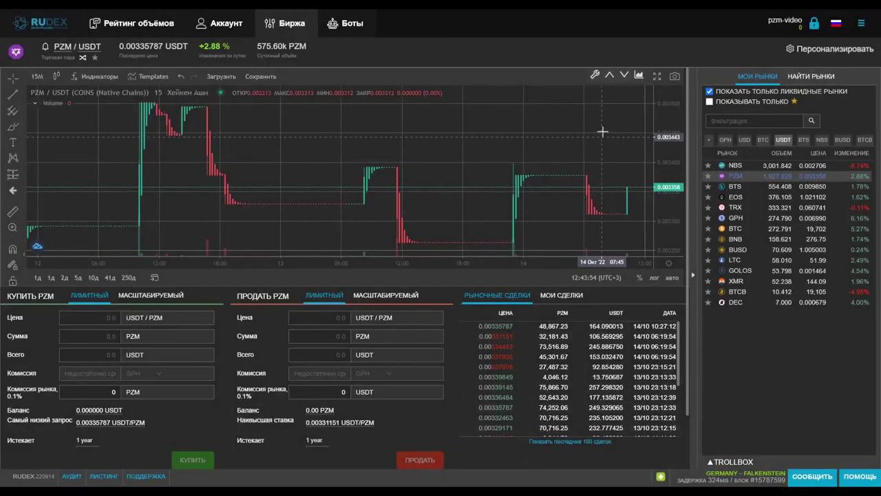
left_click(639, 75)
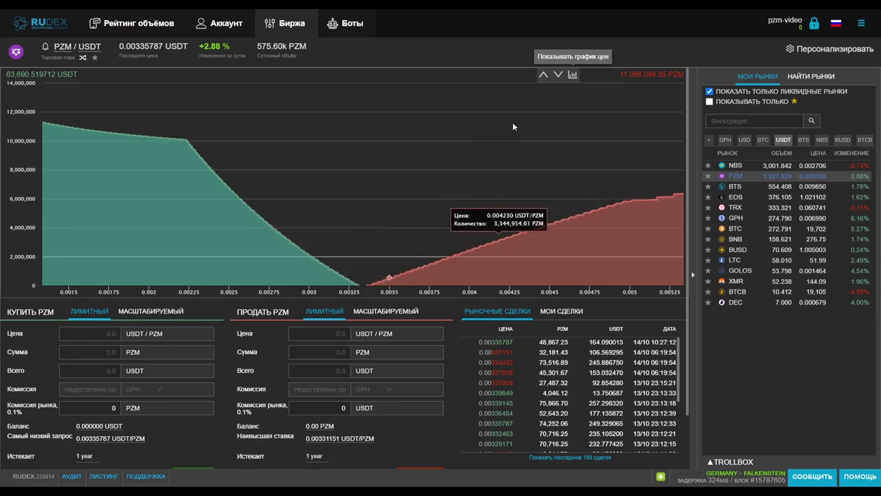
left_click(573, 74)
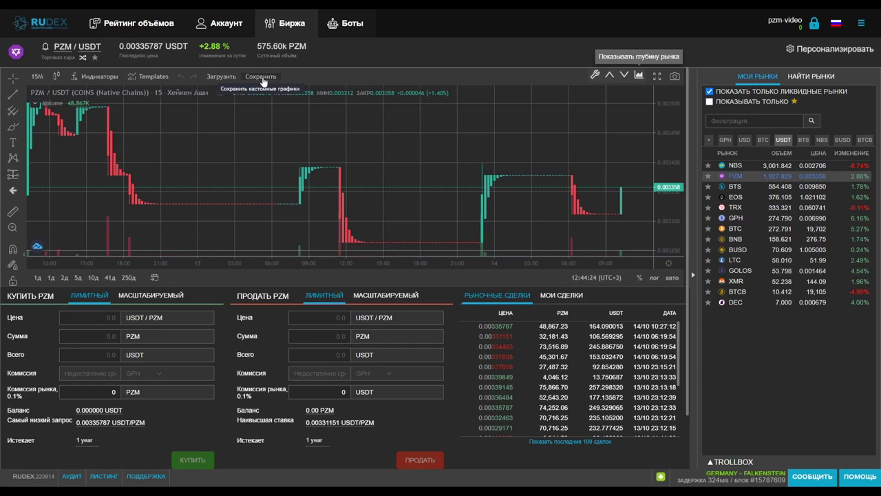
- Open the chart's indicator list and look through the available indicators
left_click(105, 80)
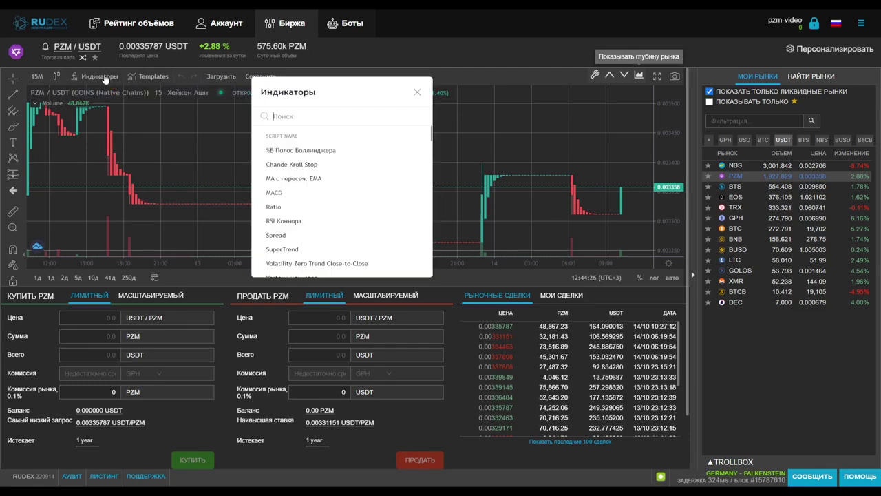
scroll(319, 185, "down", 3)
scroll(319, 185, "down", 10)
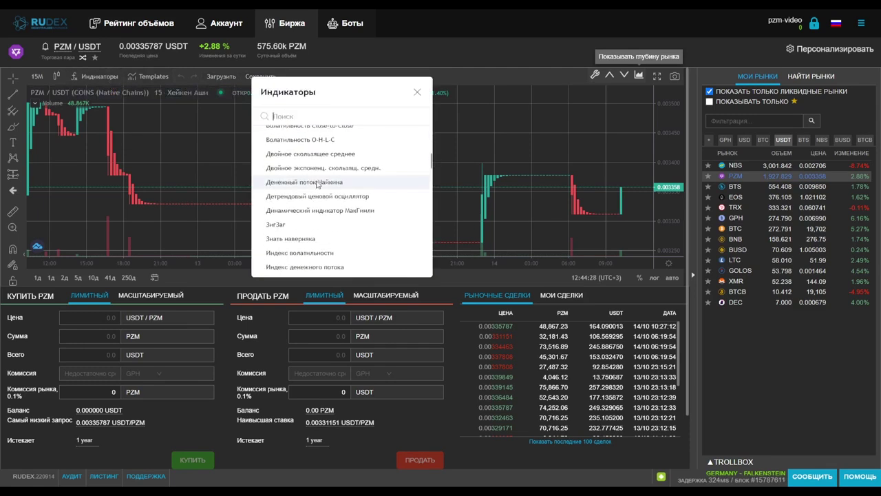
scroll(314, 184, "down", 2)
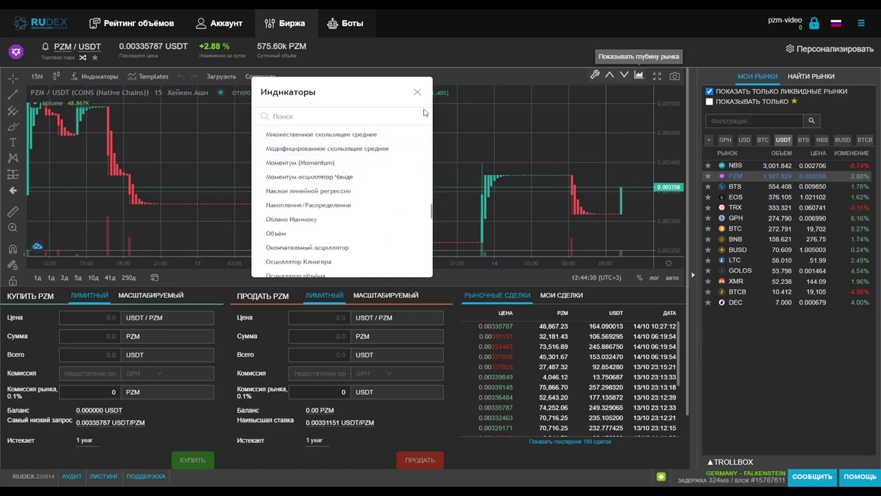